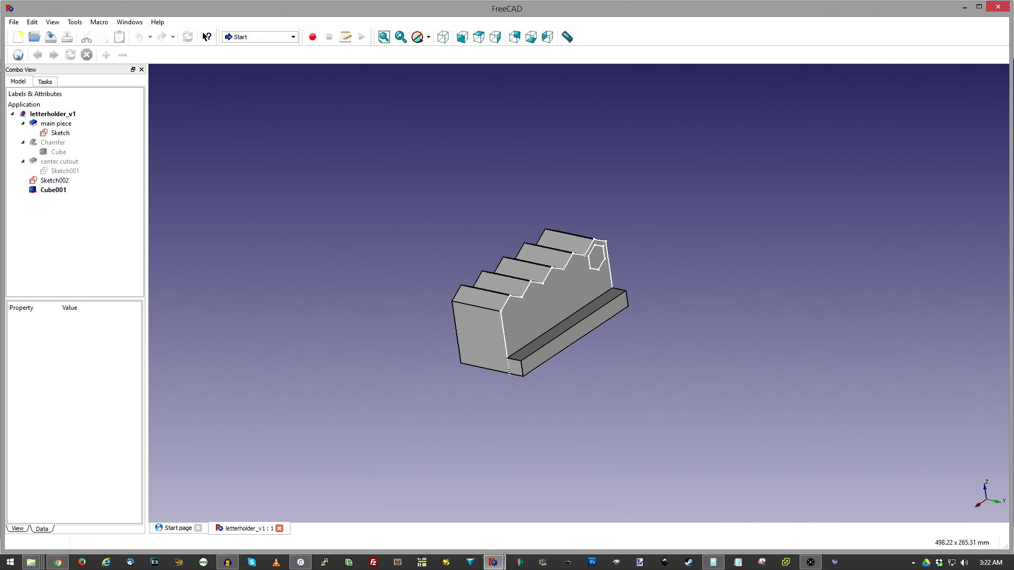
Switch to letterholder_v1.1 and orbit the finished holder to view its underside and hexagons.
{"action": "mouse_move", "coordinate": [495, 564]}
{"action": "left_click", "coordinate": [552, 487]}
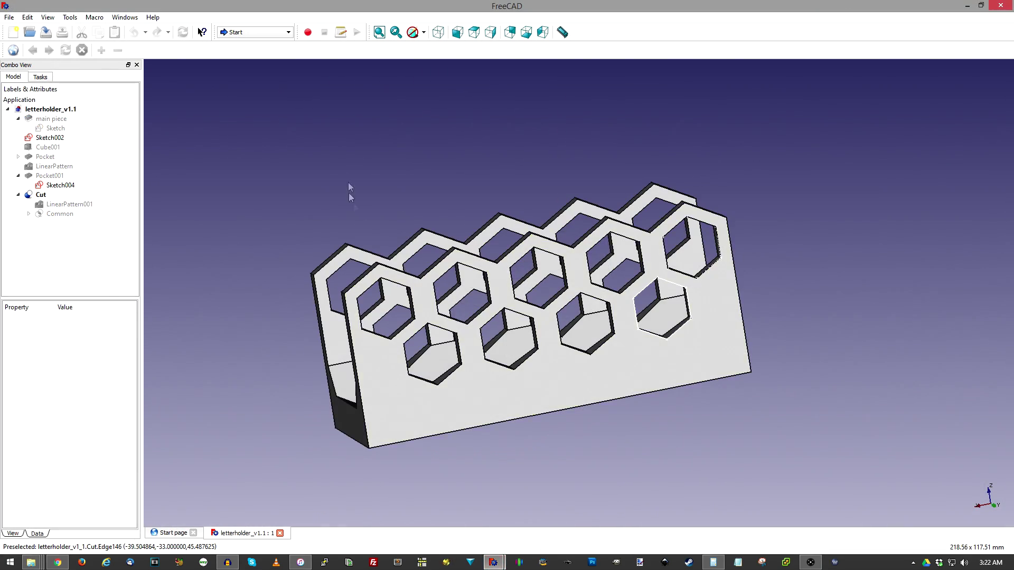
{"action": "middle_click_drag", "start_coordinate": [354, 196], "coordinate": [581, 291]}
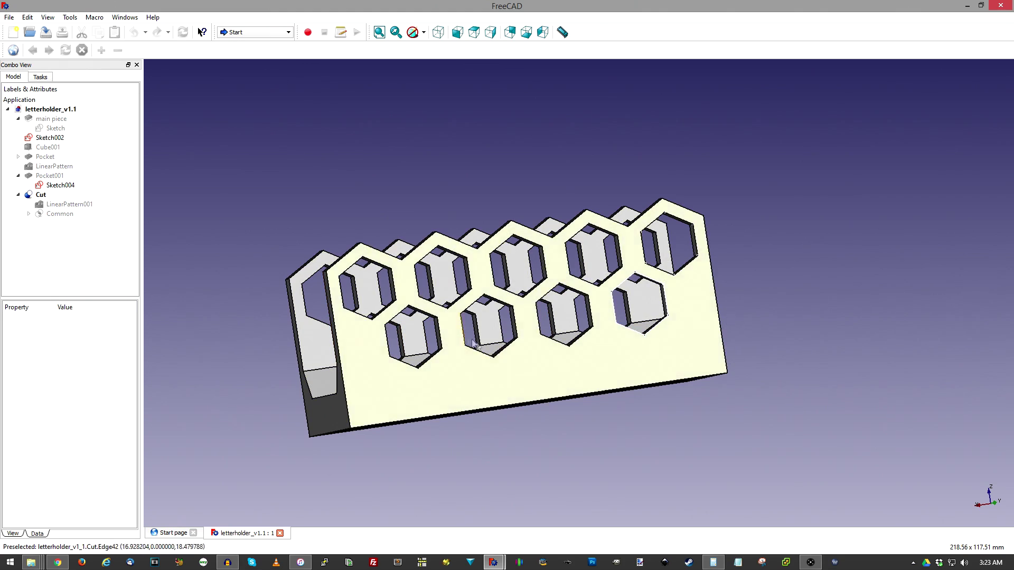
{"action": "middle_click_drag", "start_coordinate": [387, 189], "coordinate": [638, 231]}
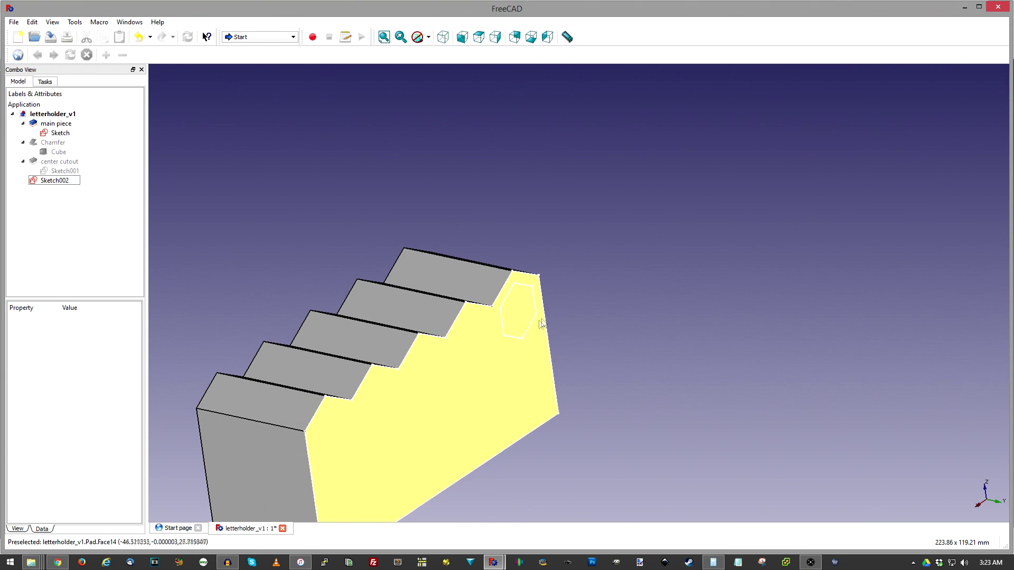
{"action": "double_click", "coordinate": [53, 180]}
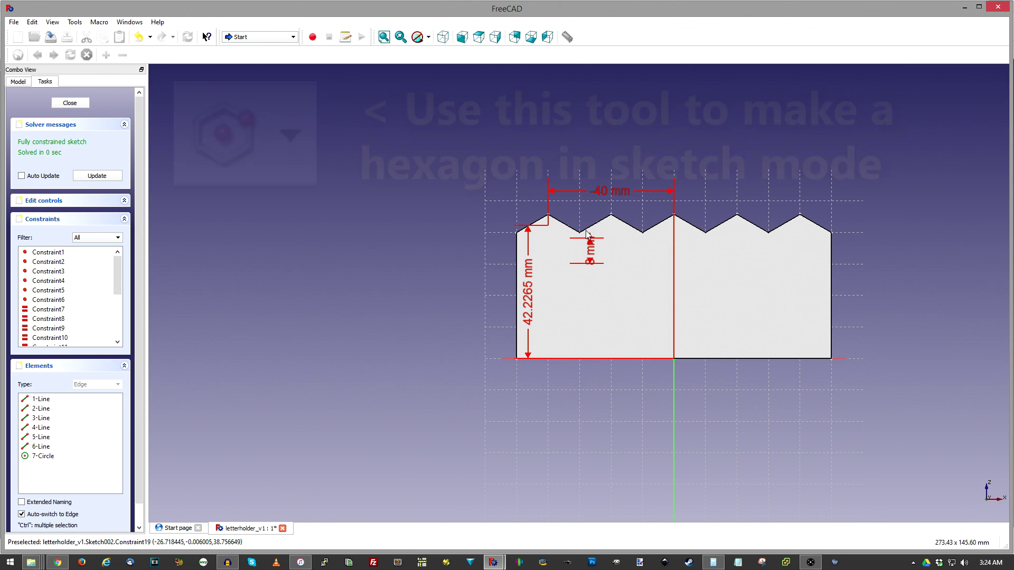
{"action": "left_click", "coordinate": [69, 102]}
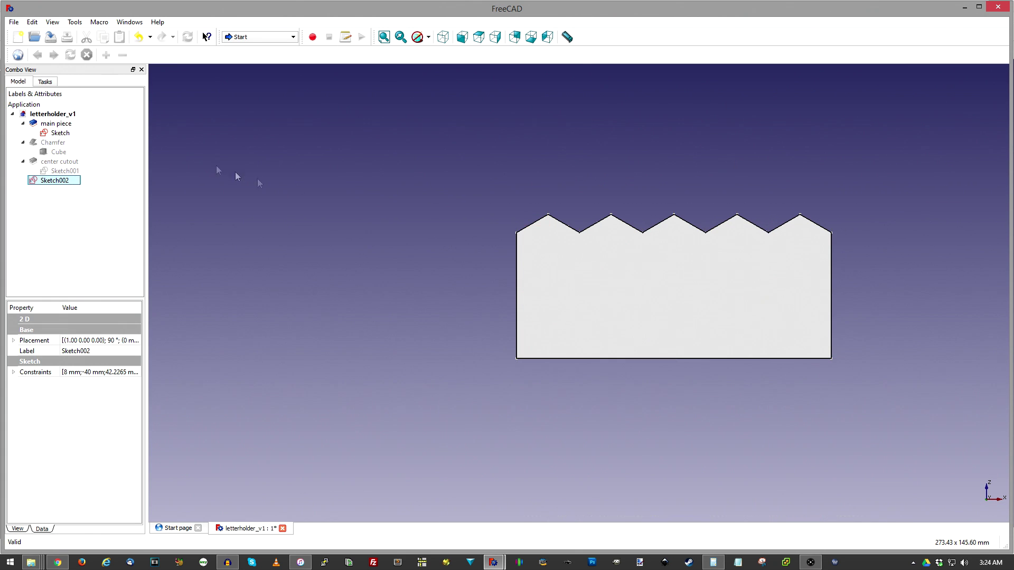
{"action": "mouse_move", "coordinate": [749, 193]}
{"action": "middle_mouse_down"}
{"action": "mouse_move", "coordinate": [708, 226]}
{"action": "mouse_move", "coordinate": [403, 303]}
{"action": "mouse_move", "coordinate": [295, 350]}
{"action": "mouse_move", "coordinate": [407, 328]}
{"action": "middle_mouse_up"}
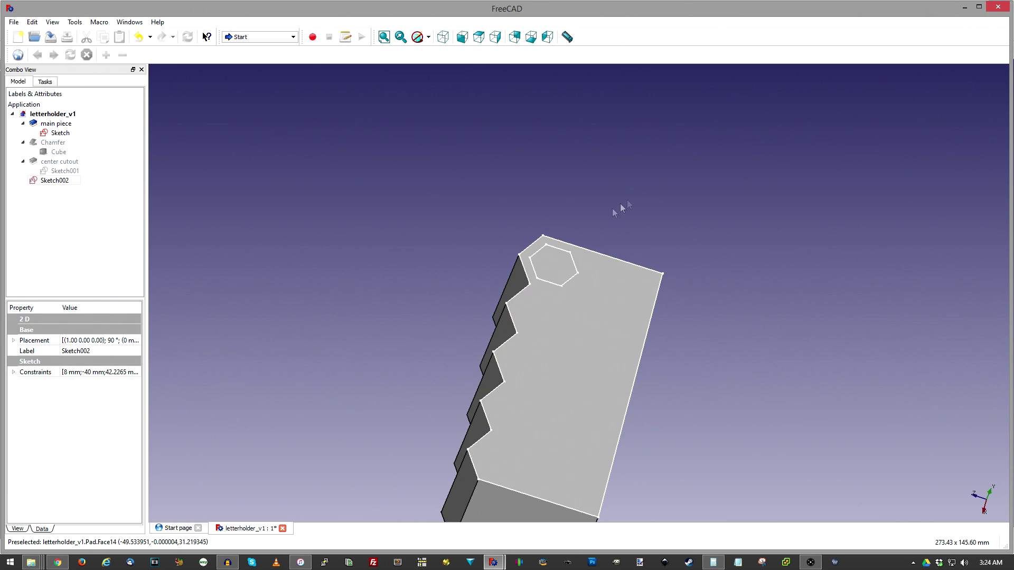
{"action": "middle_click_drag", "start_coordinate": [621, 208], "coordinate": [637, 222]}
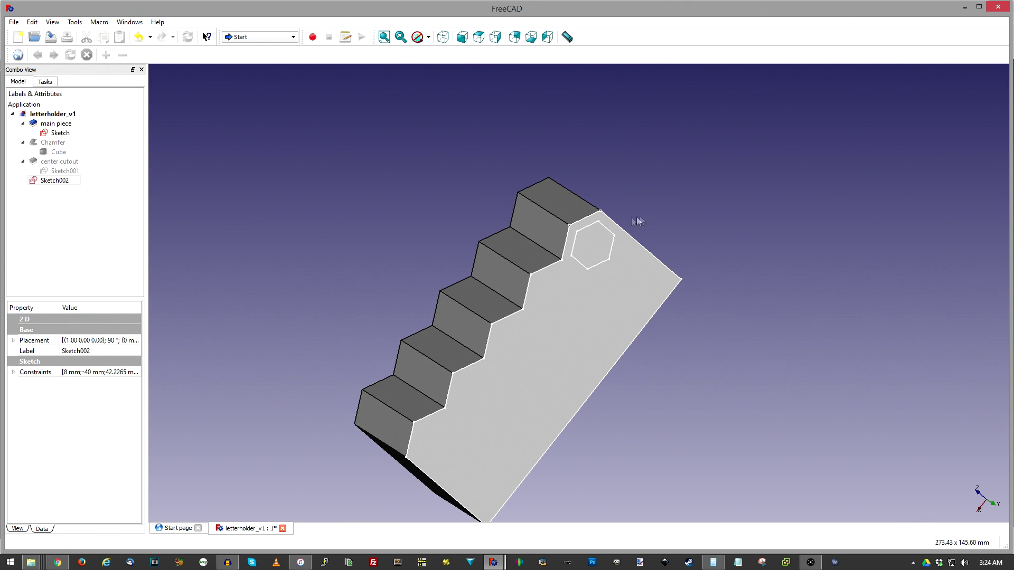
{"action": "left_click", "coordinate": [259, 37]}
{"action": "left_click", "coordinate": [258, 81]}
Select Sketch002 in the model tree, attempt a Groove, and dismiss the no-valid-sketch warning.
{"action": "left_click", "coordinate": [17, 83]}
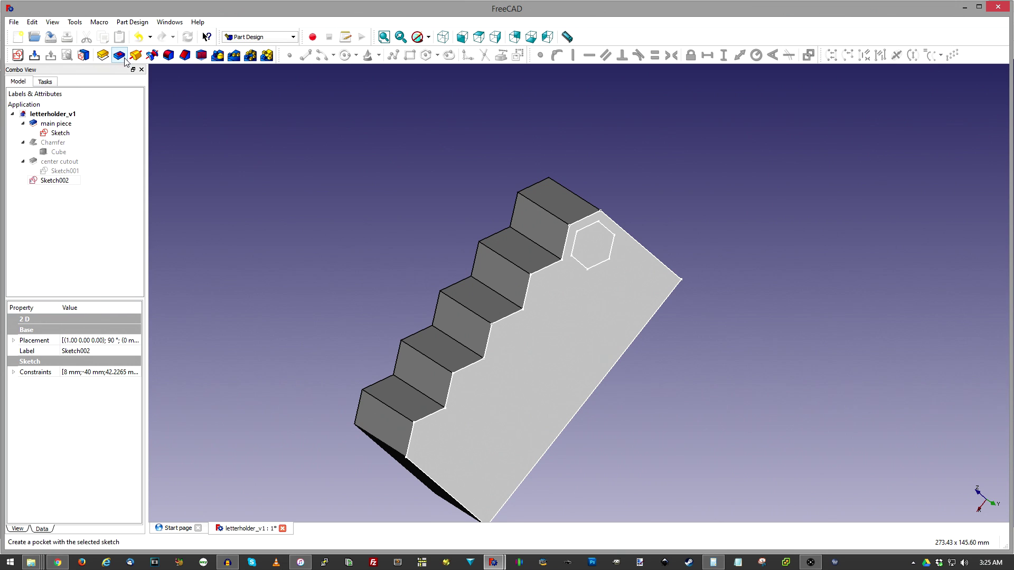
{"action": "left_click", "coordinate": [62, 185]}
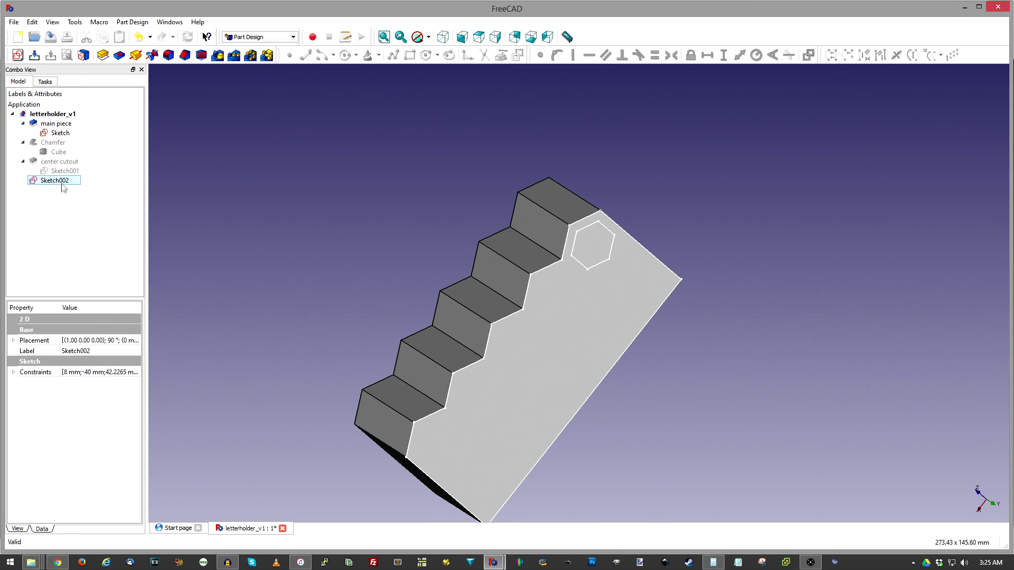
{"action": "left_click", "coordinate": [151, 56]}
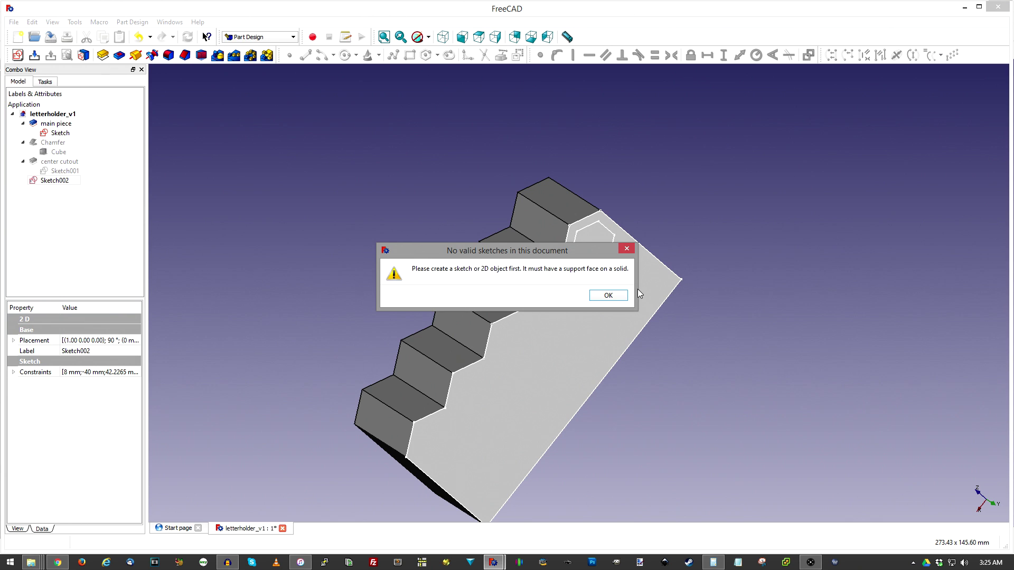
{"action": "left_click", "coordinate": [602, 297]}
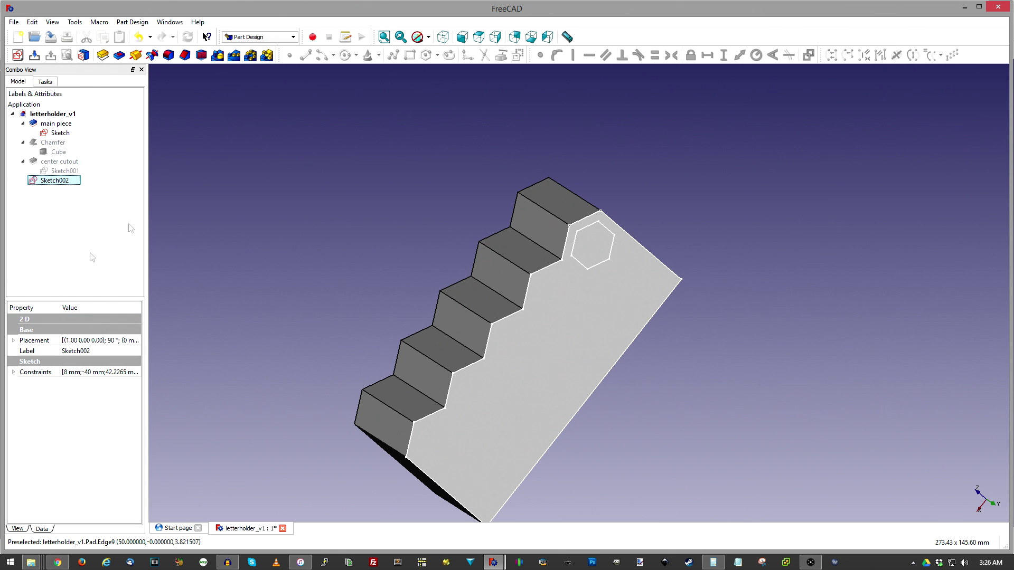
Map Sketch002 onto the part's selected large side face.
{"action": "left_click", "coordinate": [84, 57]}
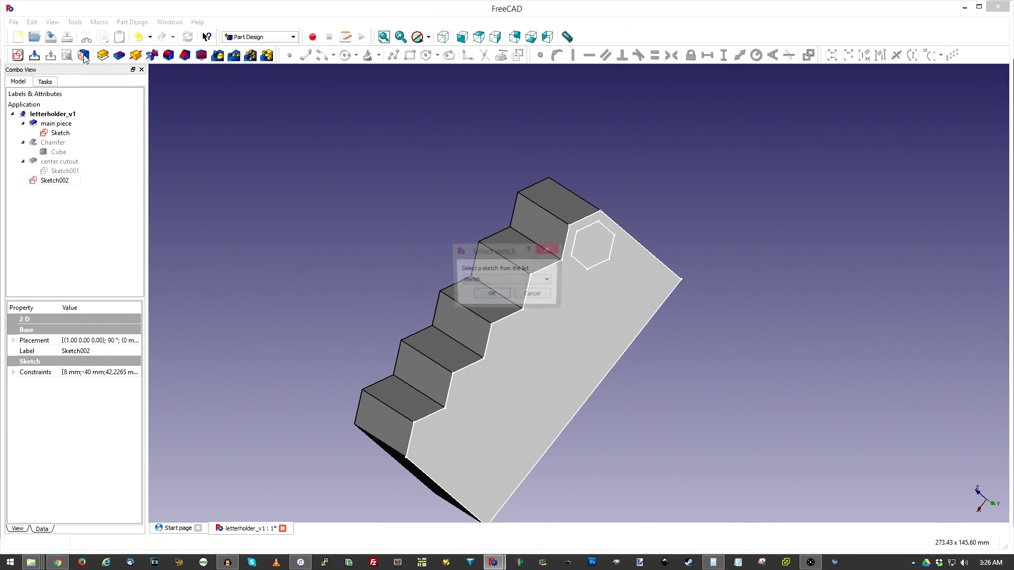
{"action": "left_click", "coordinate": [509, 282]}
{"action": "left_click", "coordinate": [490, 303]}
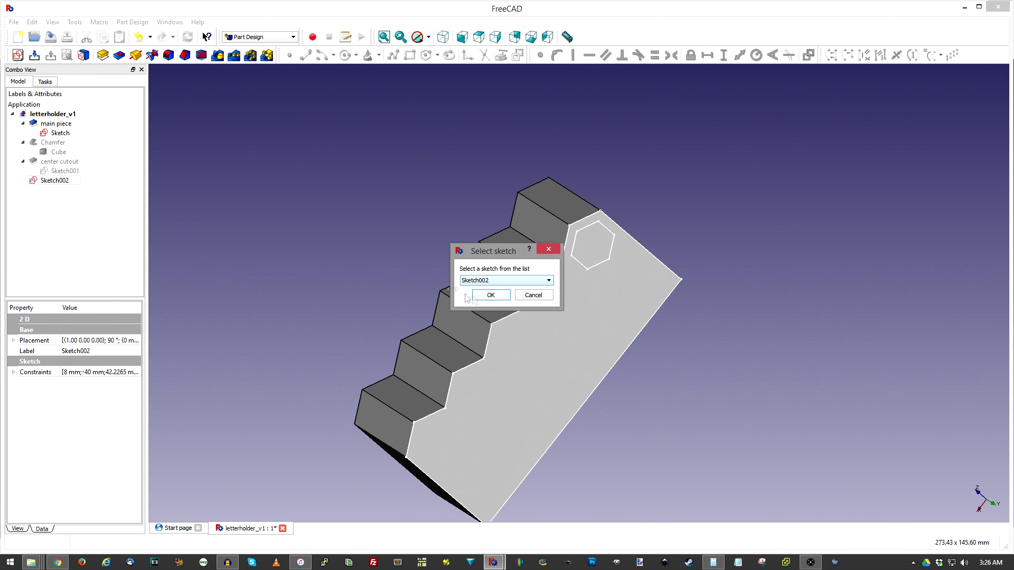
{"action": "left_click", "coordinate": [491, 297]}
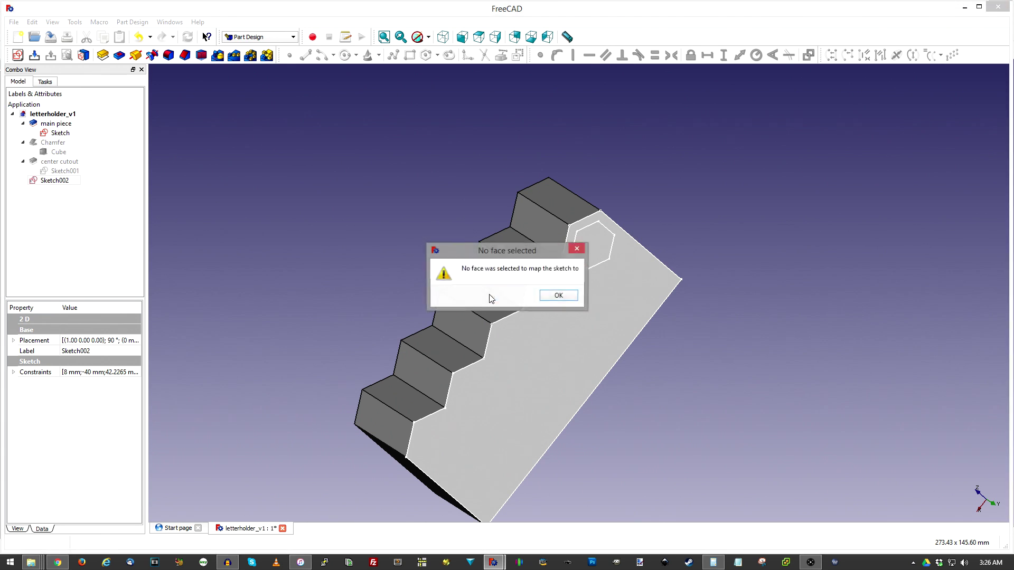
{"action": "left_click", "coordinate": [550, 294]}
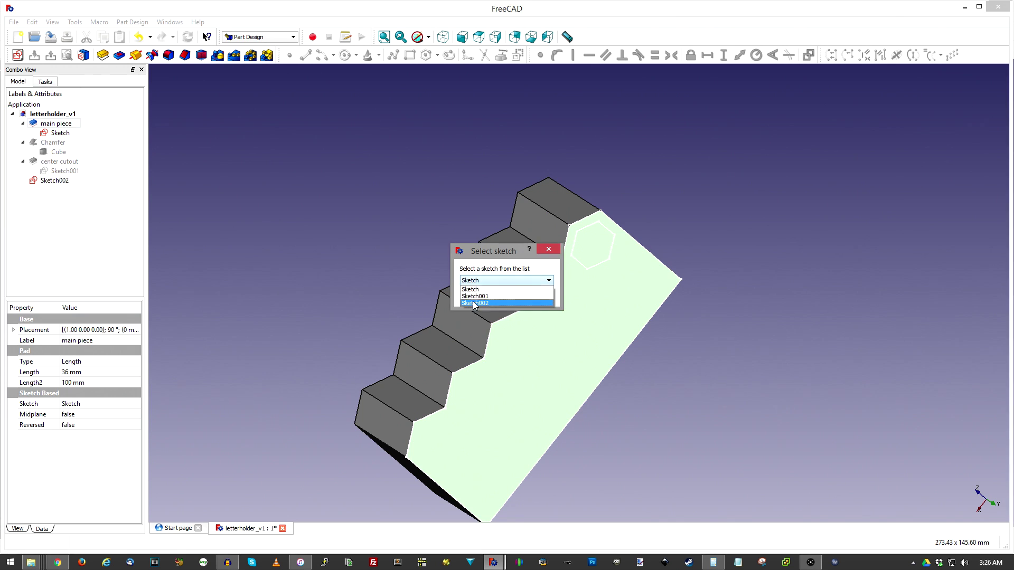
{"action": "left_click", "coordinate": [475, 303]}
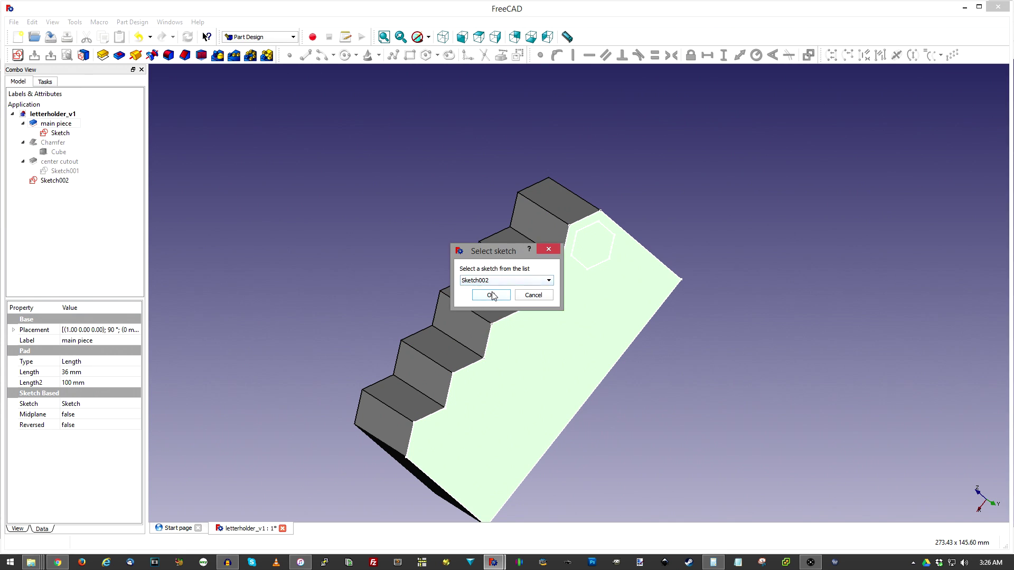
{"action": "left_click", "coordinate": [491, 297]}
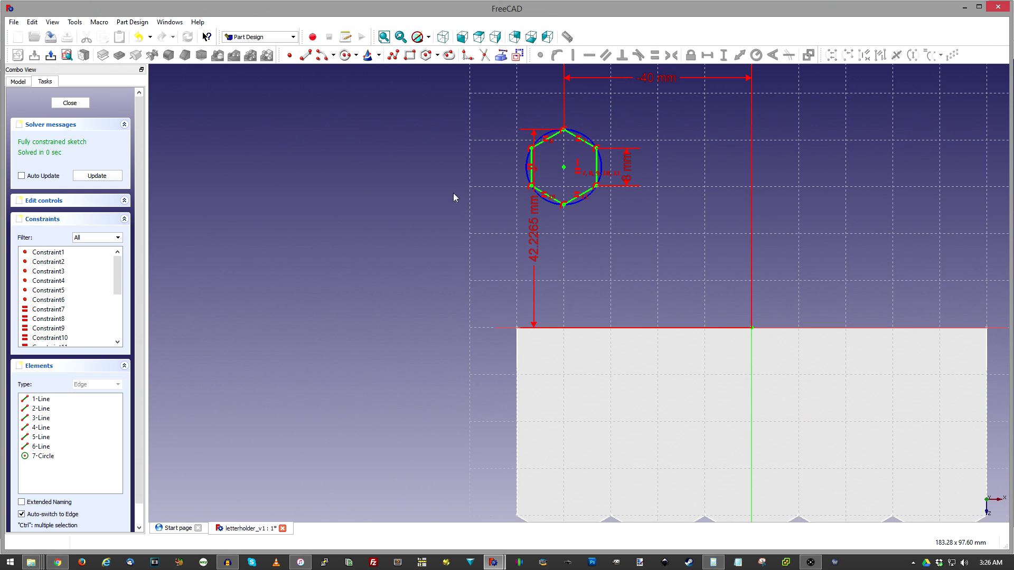
Negate the 42.2265 mm vertical dimension in Sketch002, then close the sketch.
{"action": "scroll", "coordinate": [373, 215], "scroll_direction": "down", "scroll_amount": 3}
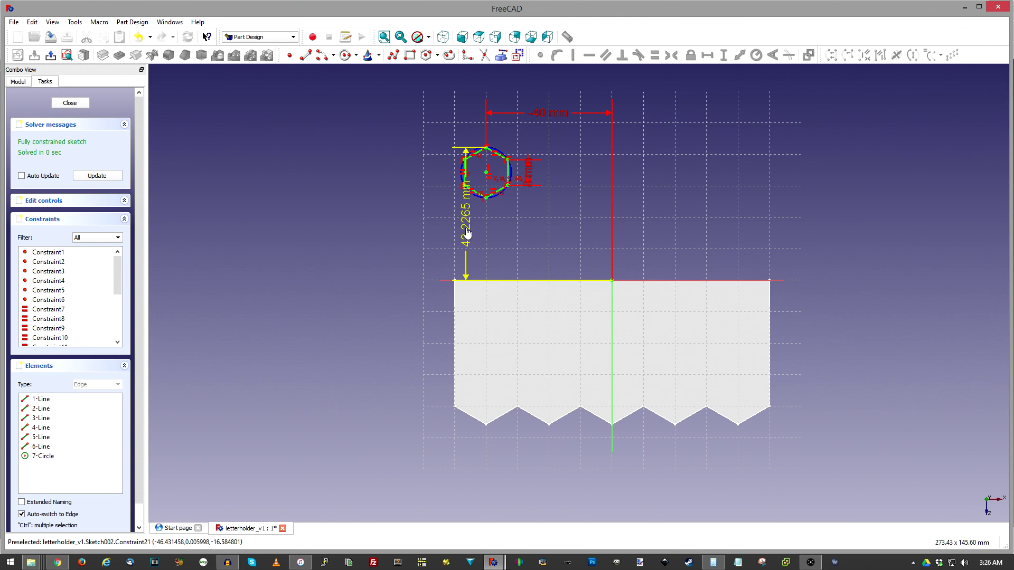
{"action": "double_click", "coordinate": [467, 232]}
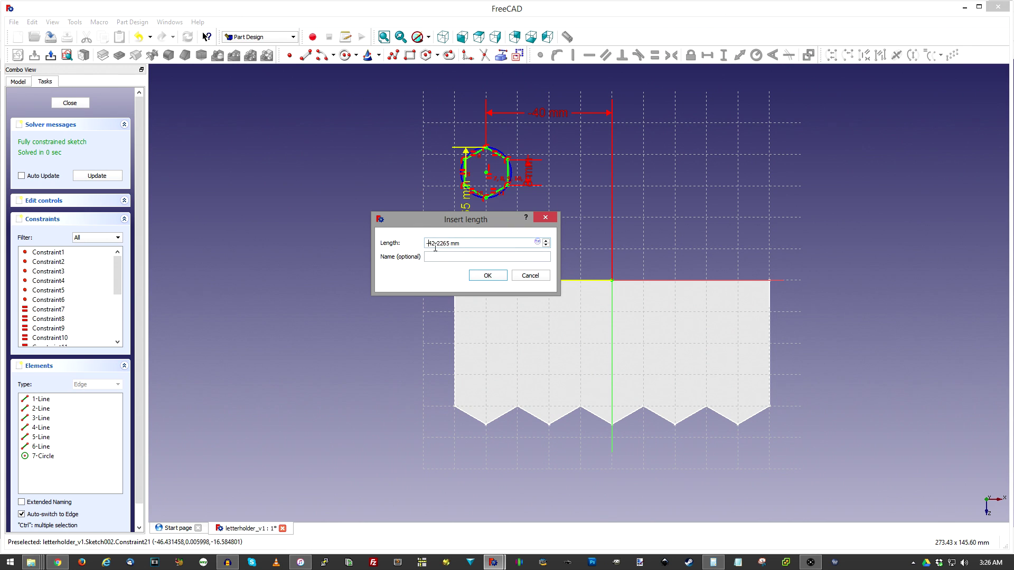
{"action": "type", "text": "-"}
{"action": "key", "text": "Return"}
{"action": "scroll", "coordinate": [467, 448], "scroll_direction": "up", "scroll_amount": 2}
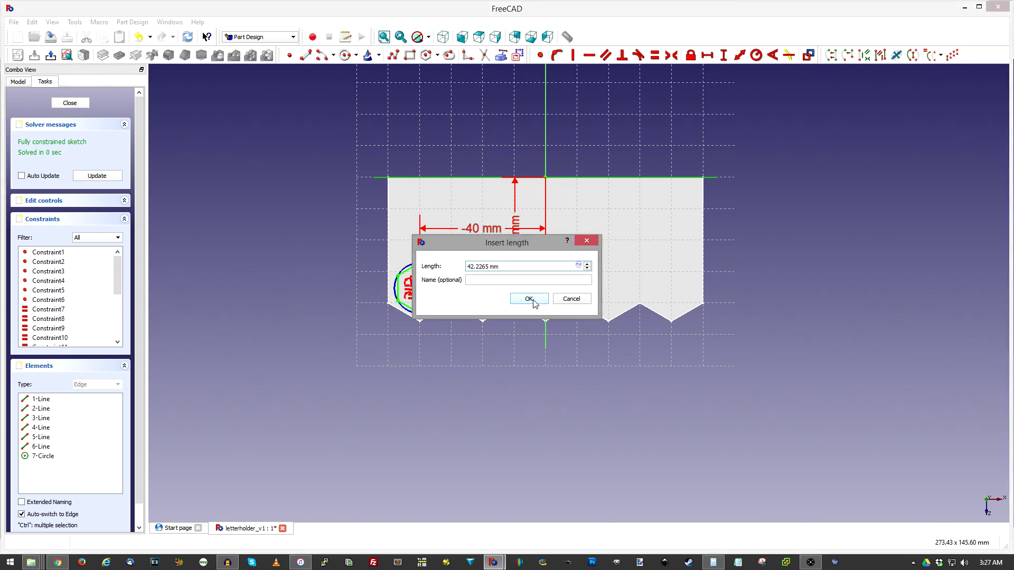
{"action": "left_click", "coordinate": [530, 299]}
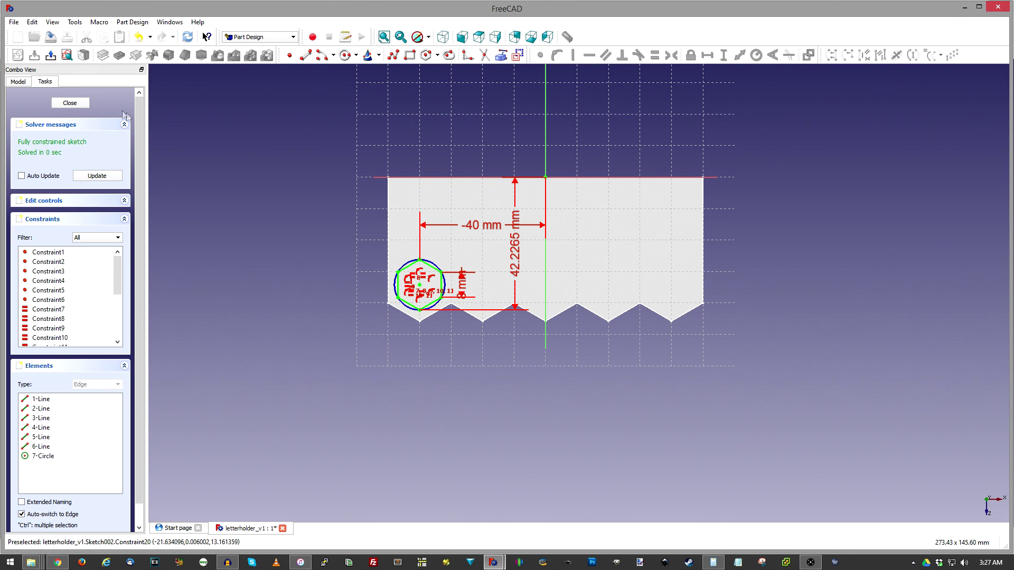
{"action": "left_click", "coordinate": [70, 103]}
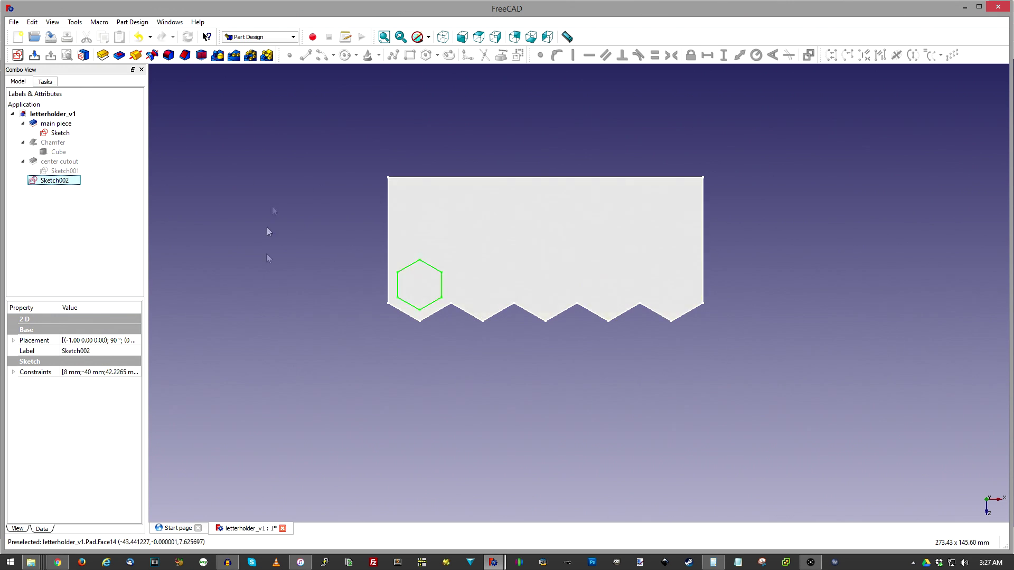
Pocket Sketch002 with Type Through all, cutting the hexagonal hole through the side wall.
{"action": "left_click", "coordinate": [118, 55]}
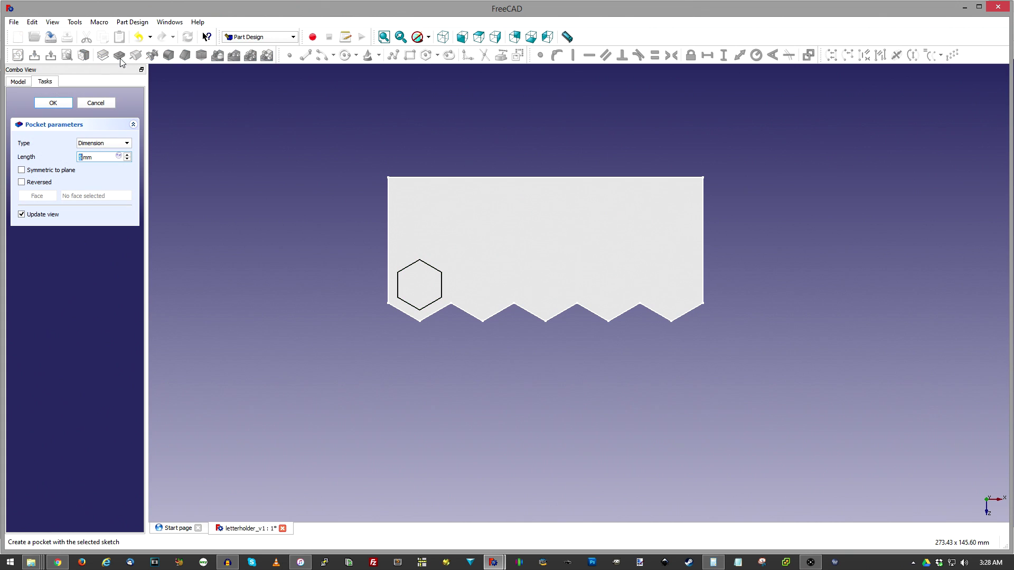
{"action": "left_click", "coordinate": [119, 144]}
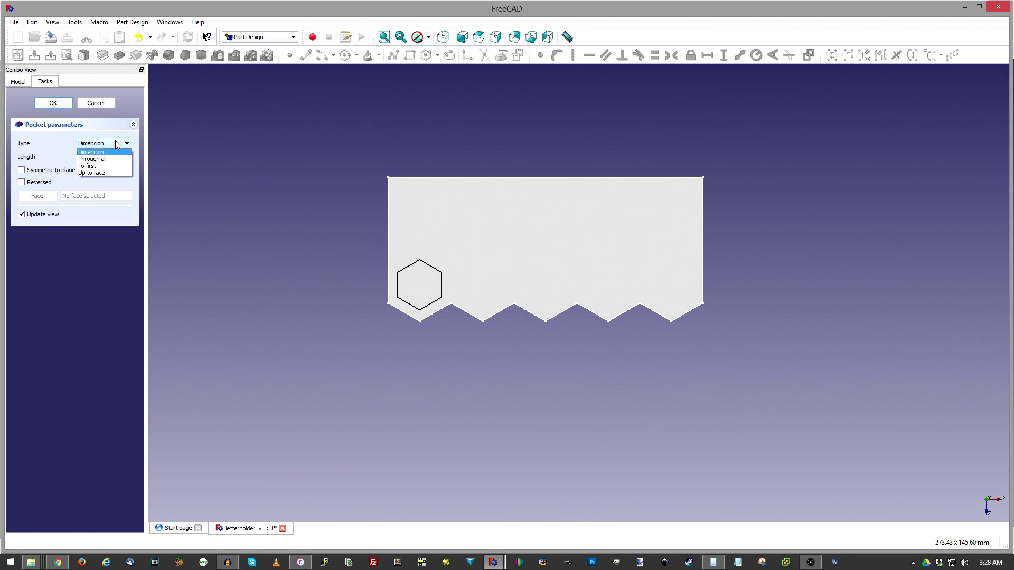
{"action": "left_click", "coordinate": [116, 144]}
{"action": "left_click", "coordinate": [109, 145]}
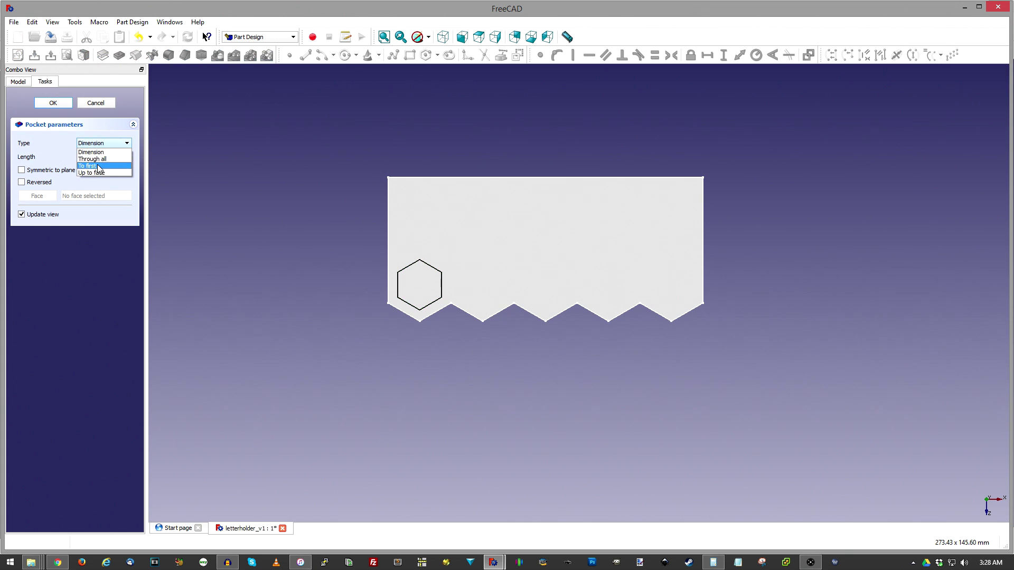
{"action": "left_click", "coordinate": [95, 159]}
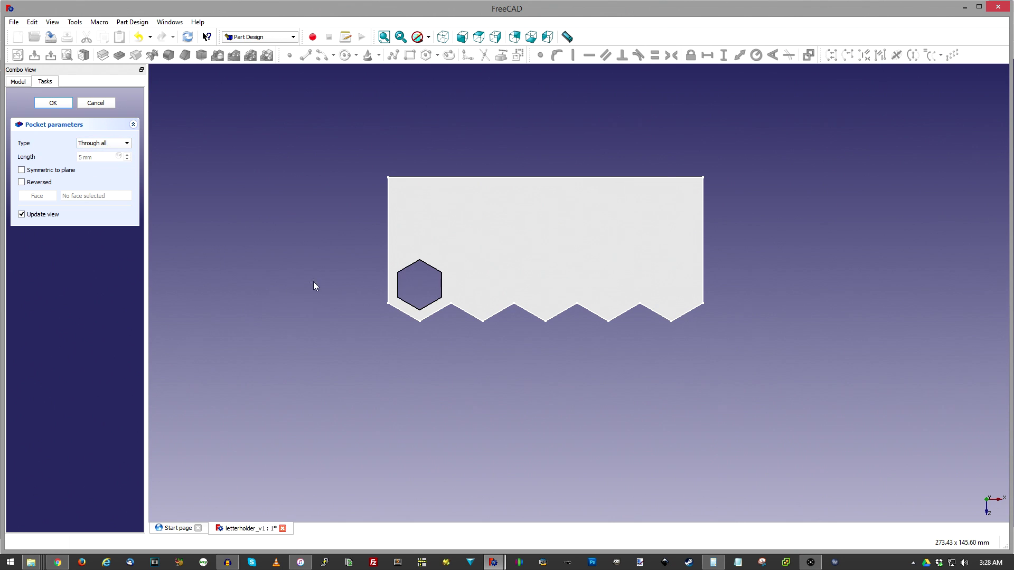
{"action": "middle_click_drag", "start_coordinate": [314, 285], "coordinate": [304, 264]}
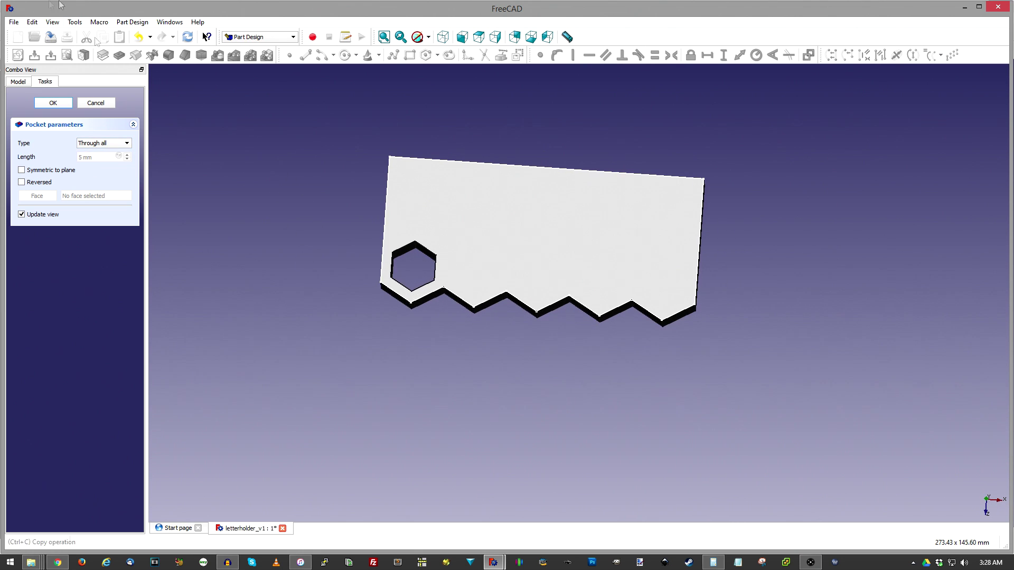
{"action": "left_click", "coordinate": [53, 103]}
{"action": "middle_click_drag", "start_coordinate": [205, 295], "coordinate": [645, 385]}
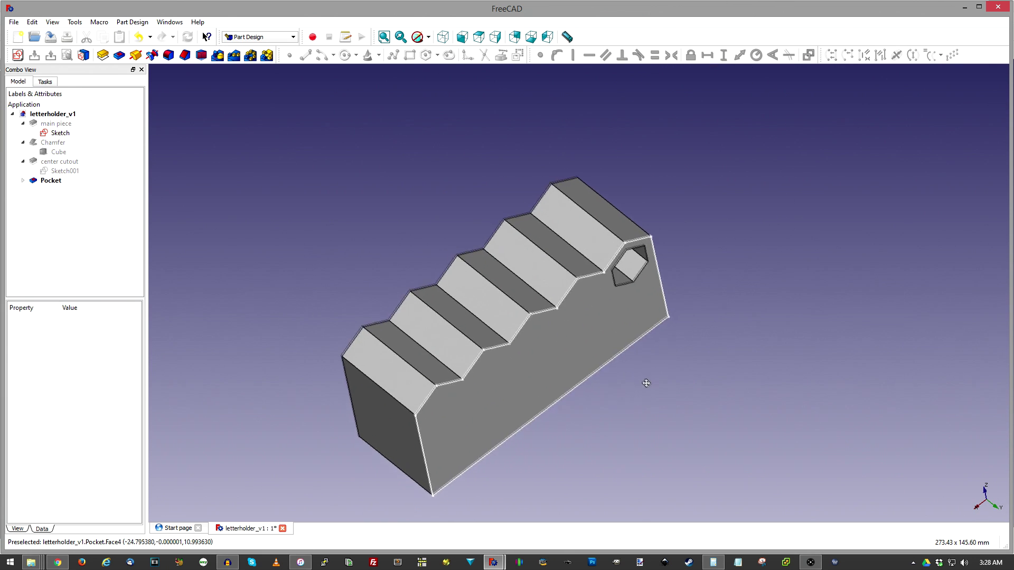
{"action": "left_click", "coordinate": [580, 327]}
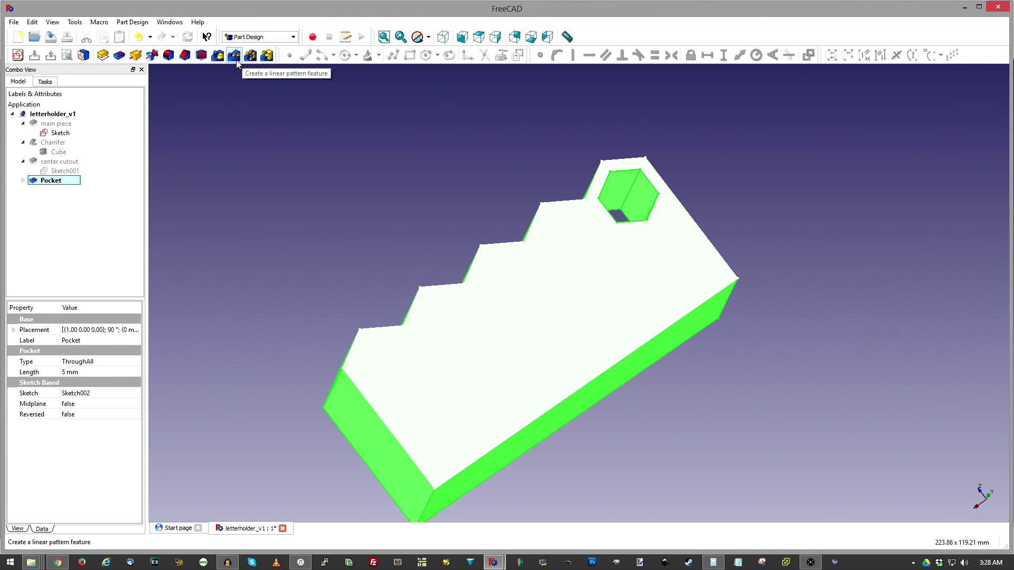
Linearly pattern the Pocket with 80 mm length and 5 occurrences.
{"action": "left_click", "coordinate": [234, 55]}
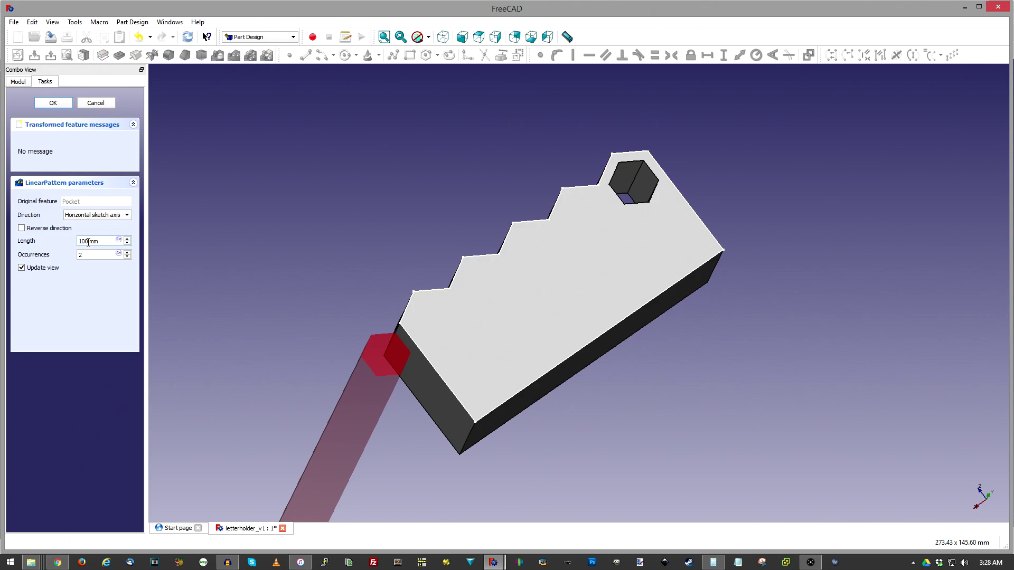
{"action": "type", "text": "80"}
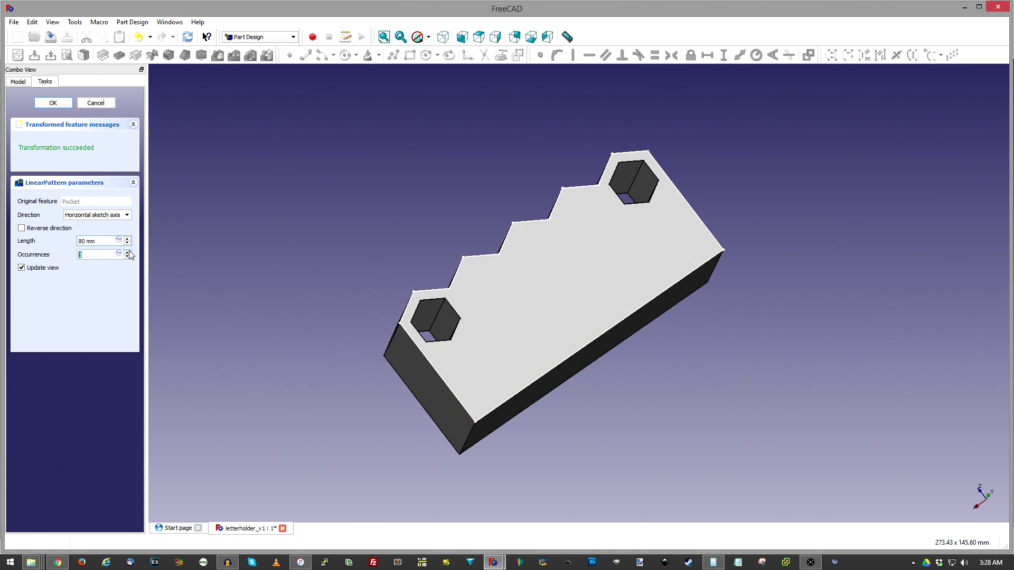
{"action": "type", "text": "5"}
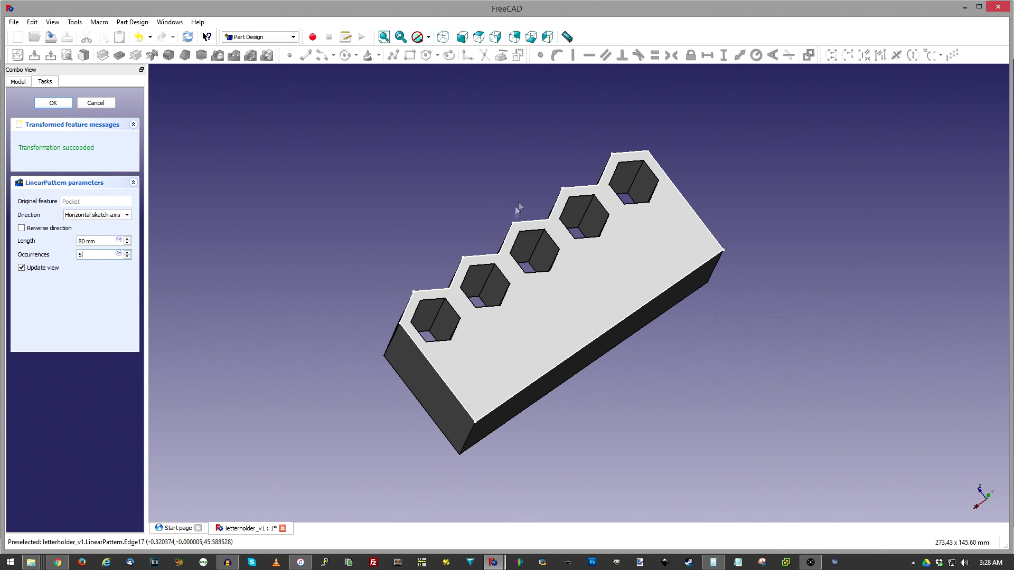
{"action": "middle_click_drag", "start_coordinate": [368, 411], "coordinate": [275, 68]}
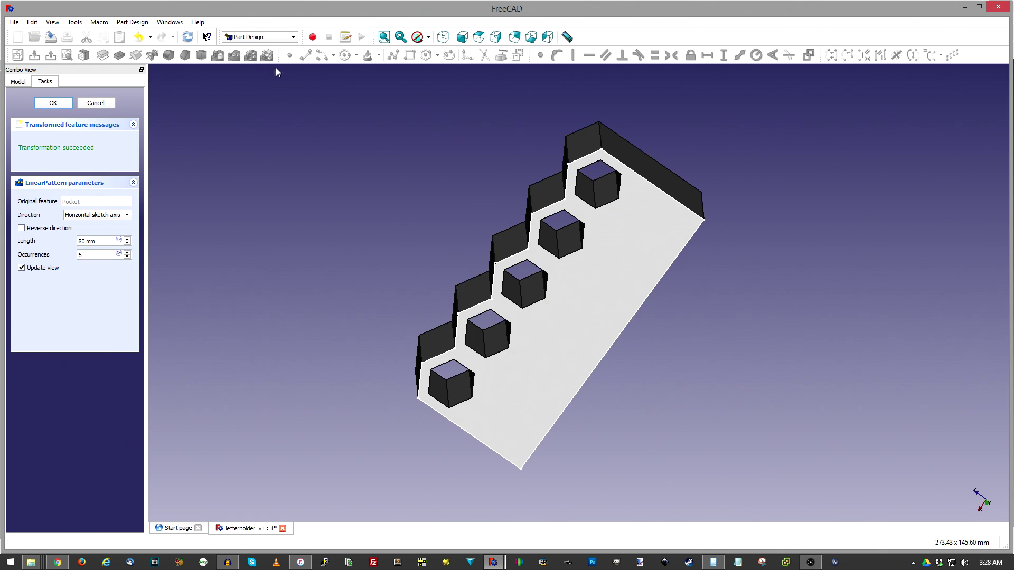
{"action": "left_click", "coordinate": [58, 105]}
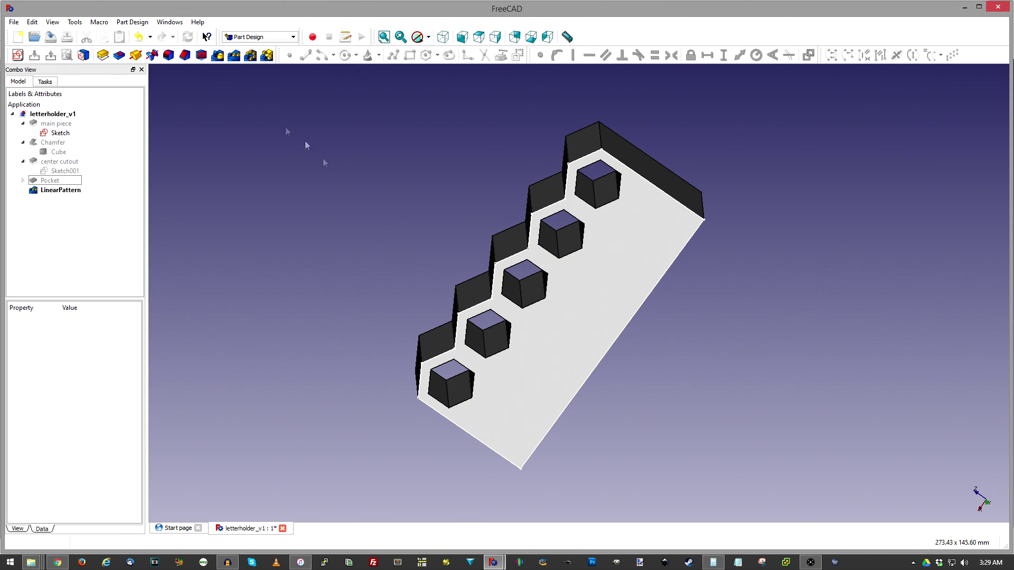
{"action": "scroll", "coordinate": [397, 306], "scroll_direction": "down", "scroll_amount": 3}
{"action": "scroll", "coordinate": [430, 372], "scroll_direction": "up", "scroll_amount": 4}
{"action": "scroll", "coordinate": [430, 372], "scroll_direction": "down", "scroll_amount": 3}
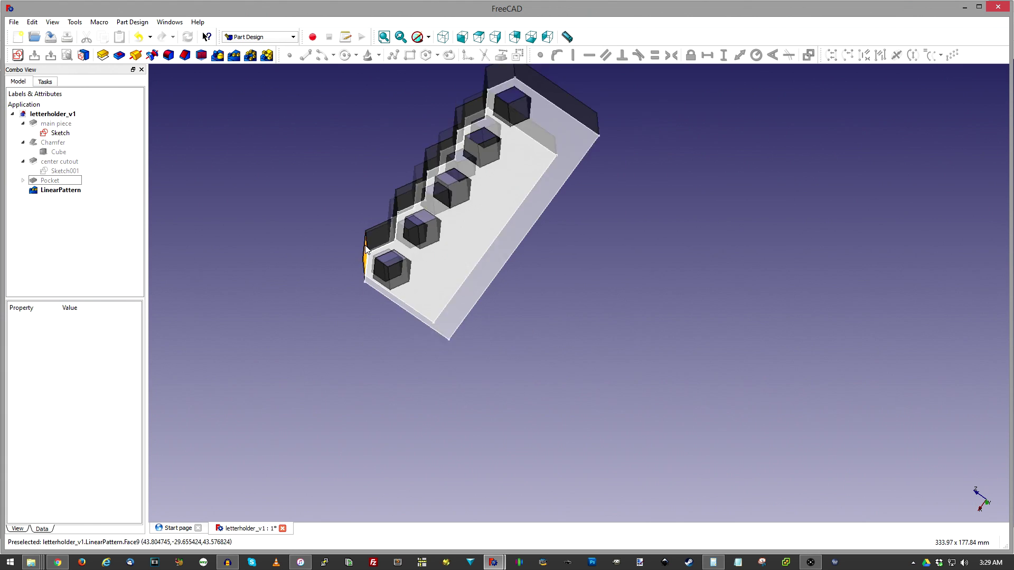
{"action": "scroll", "coordinate": [384, 163], "scroll_direction": "down", "scroll_amount": 1}
{"action": "middle_click_drag", "start_coordinate": [384, 163], "coordinate": [360, 251]}
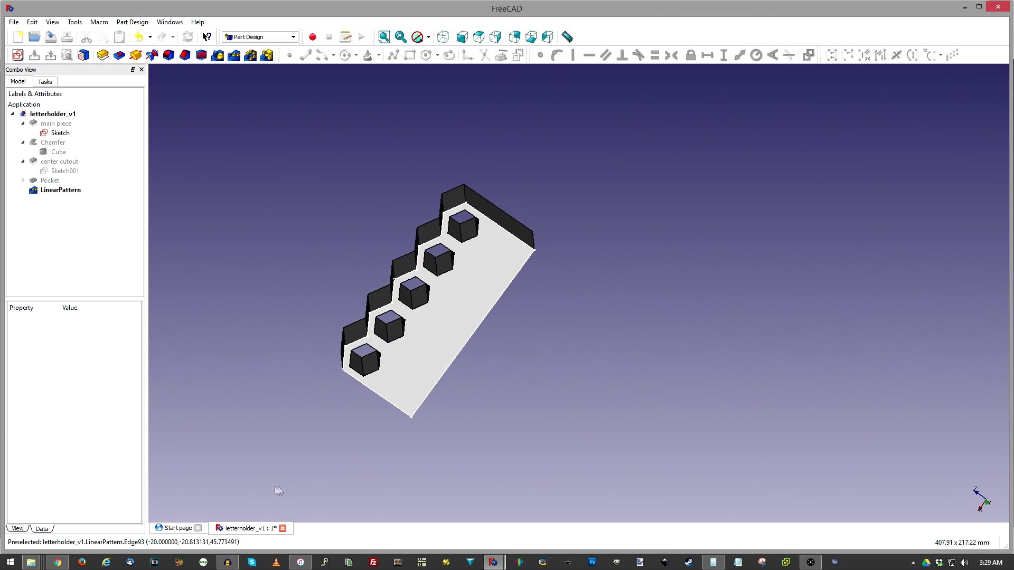
{"action": "scroll", "coordinate": [355, 335], "scroll_direction": "up", "scroll_amount": 2}
{"action": "scroll", "coordinate": [316, 376], "scroll_direction": "down", "scroll_amount": 4}
{"action": "scroll", "coordinate": [407, 294], "scroll_direction": "up", "scroll_amount": 5}
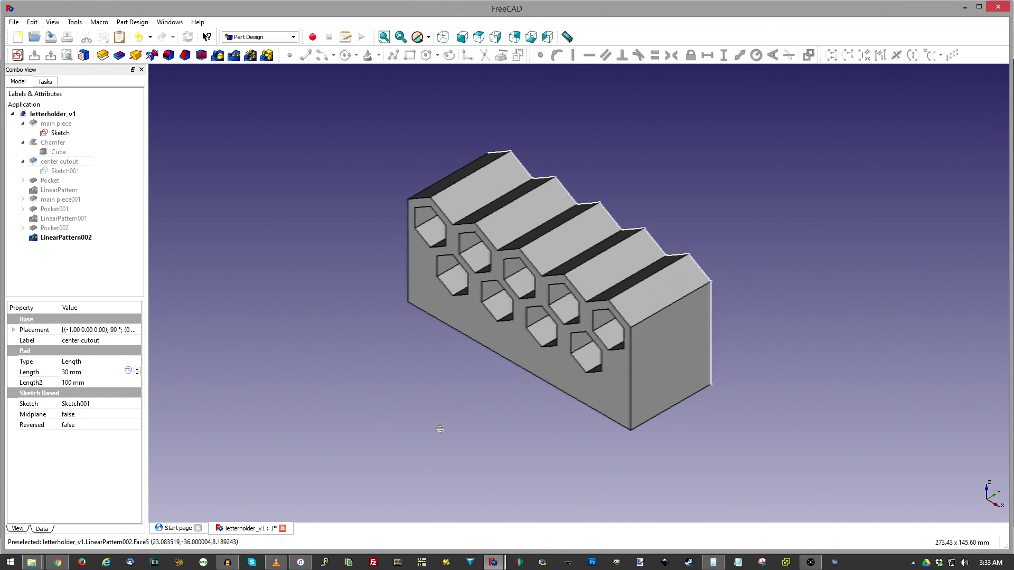
Toggle the center cutout body's visibility on.
{"action": "middle_click_drag", "start_coordinate": [440, 428], "coordinate": [460, 430]}
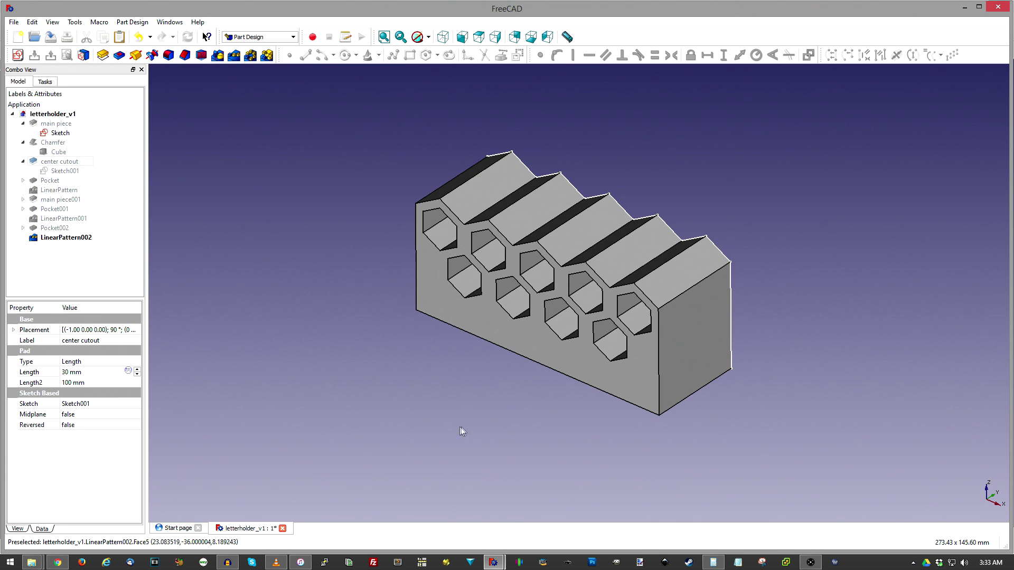
{"action": "right_click", "coordinate": [47, 166]}
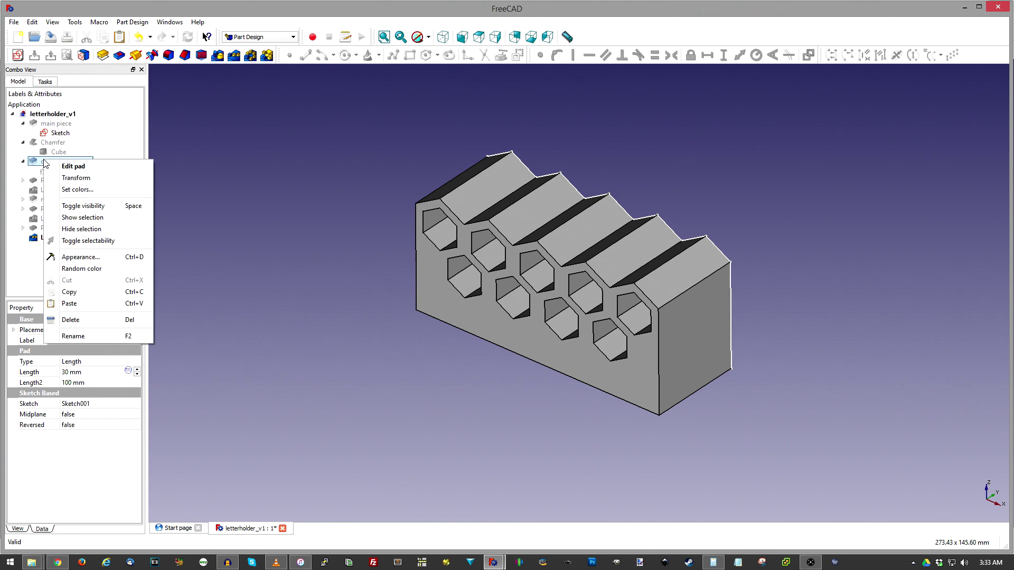
{"action": "left_click", "coordinate": [91, 206]}
Hide LinearPattern002, the finished hexagon-patterned body.
{"action": "scroll", "coordinate": [628, 280], "scroll_direction": "down", "scroll_amount": 3}
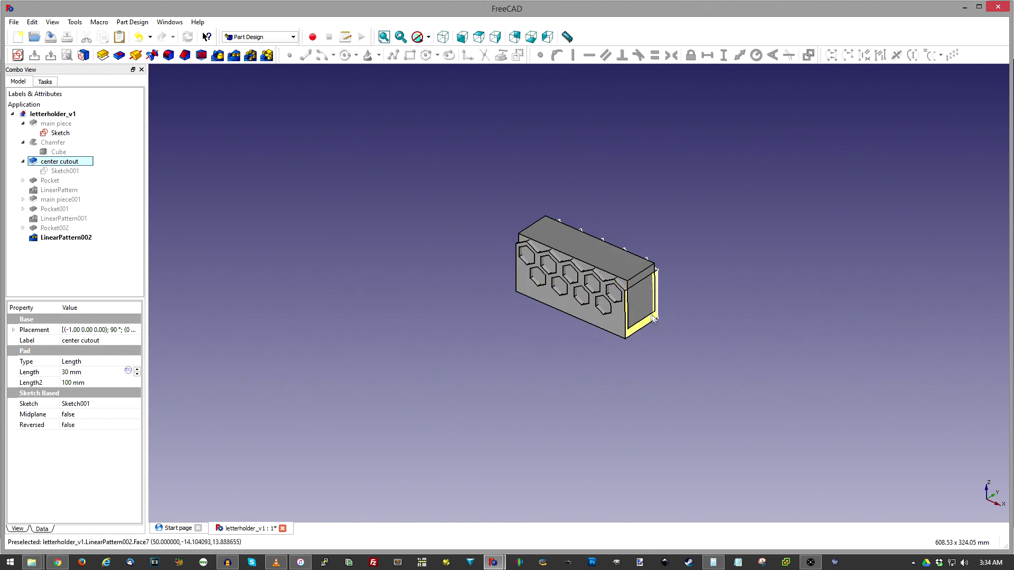
{"action": "scroll", "coordinate": [678, 238], "scroll_direction": "up", "scroll_amount": 5}
{"action": "scroll", "coordinate": [756, 179], "scroll_direction": "down", "scroll_amount": 1}
{"action": "scroll", "coordinate": [724, 195], "scroll_direction": "down", "scroll_amount": 3}
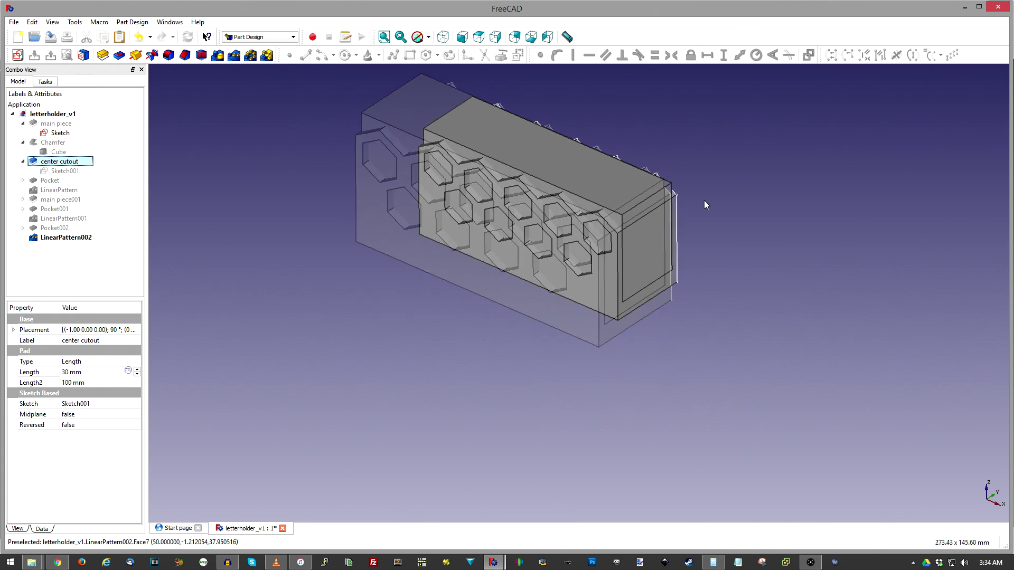
{"action": "middle_click_drag", "start_coordinate": [744, 182], "coordinate": [623, 221]}
{"action": "right_click", "coordinate": [35, 237]}
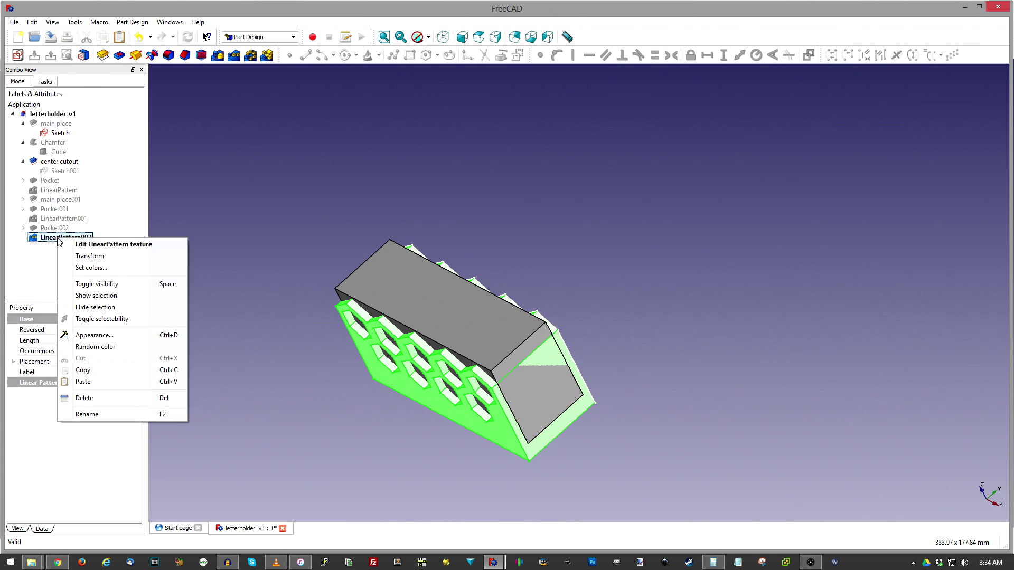
{"action": "left_click", "coordinate": [147, 293]}
Hide the main piece's Sketch so only the center cutout pad remains.
{"action": "left_click", "coordinate": [598, 256]}
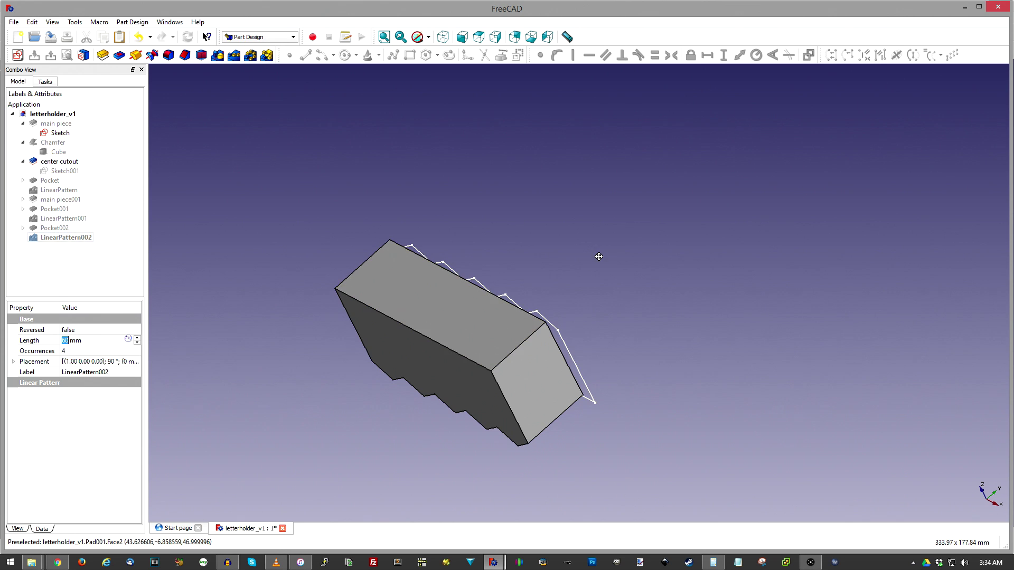
{"action": "middle_click_drag", "start_coordinate": [598, 256], "coordinate": [555, 294]}
{"action": "right_click", "coordinate": [40, 132]}
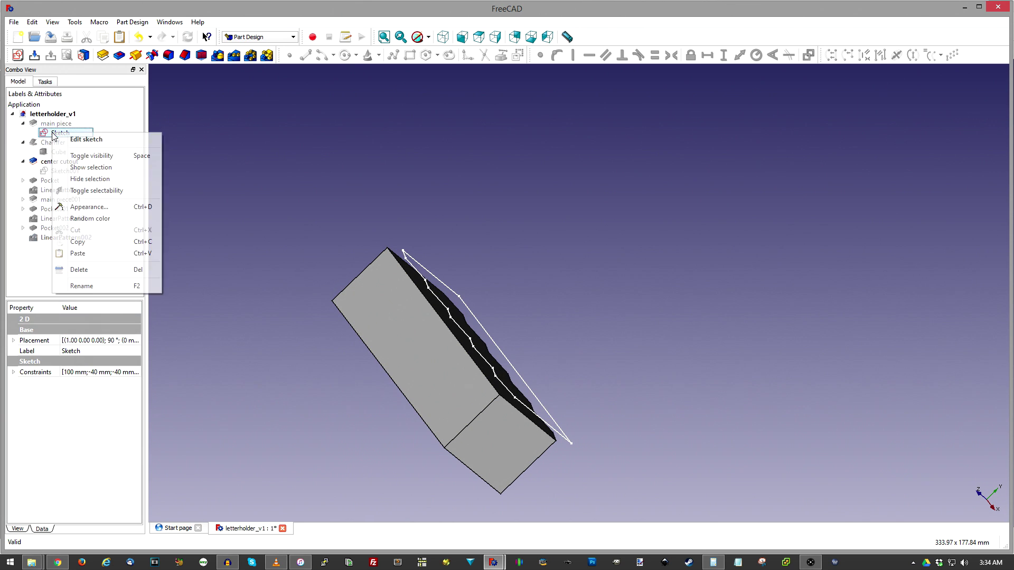
{"action": "left_click", "coordinate": [87, 156]}
{"action": "scroll", "coordinate": [518, 288], "scroll_direction": "down", "scroll_amount": 3}
{"action": "middle_click_drag", "start_coordinate": [437, 378], "coordinate": [354, 332]}
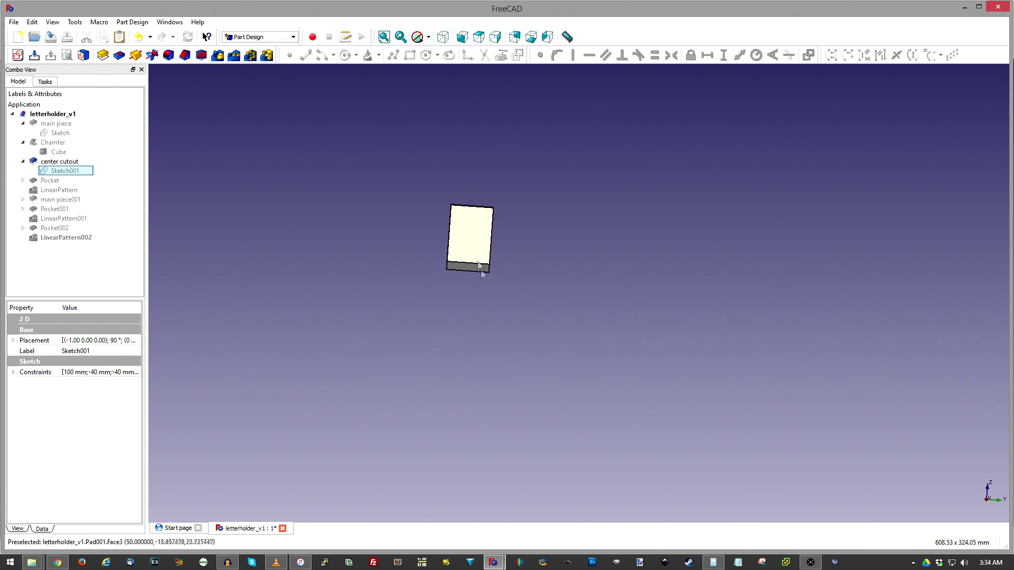
Inspect Sketch001, then make its stepped center cutout outline visible.
{"action": "double_click", "coordinate": [60, 171]}
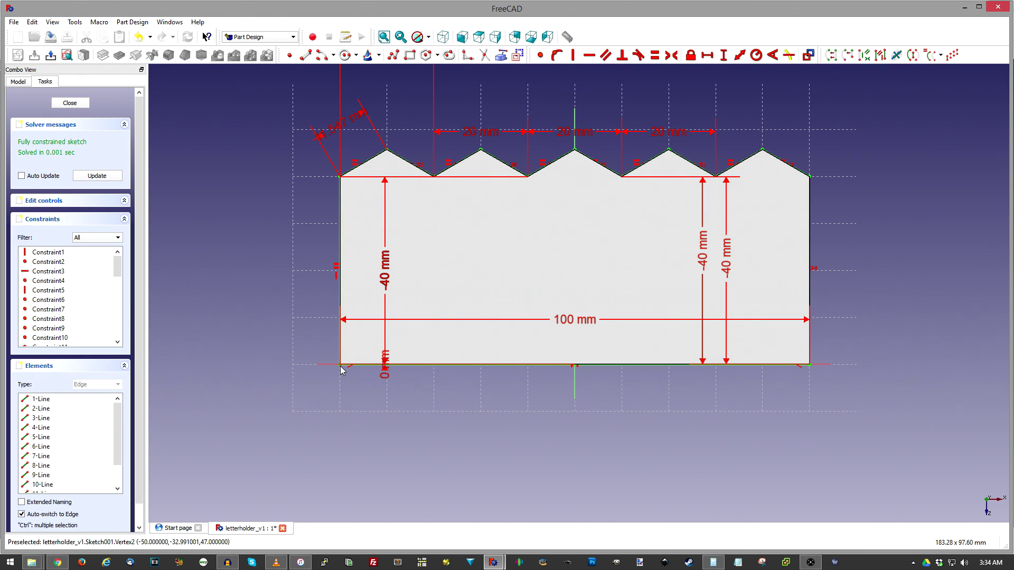
{"action": "left_click", "coordinate": [723, 55]}
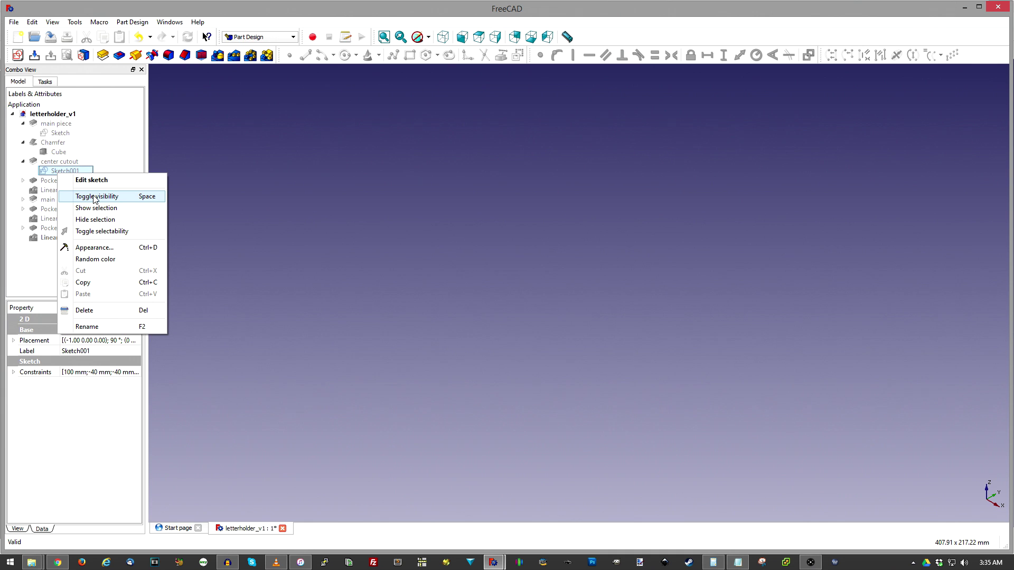
{"action": "left_click", "coordinate": [125, 199]}
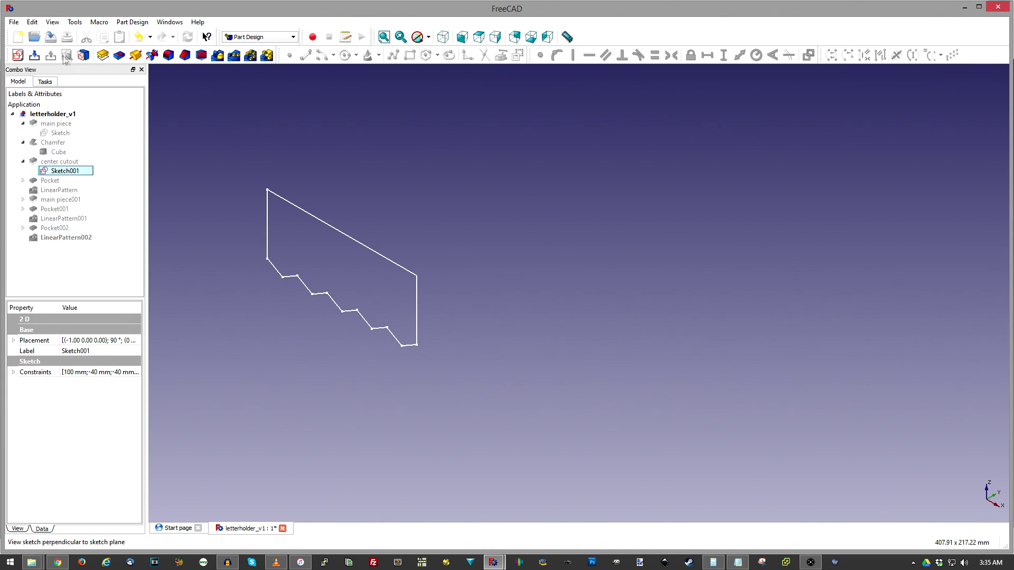
Start a new sketch and draw the foot's left side, chamfered bottom corners, bottom and right side.
{"action": "left_click", "coordinate": [18, 55]}
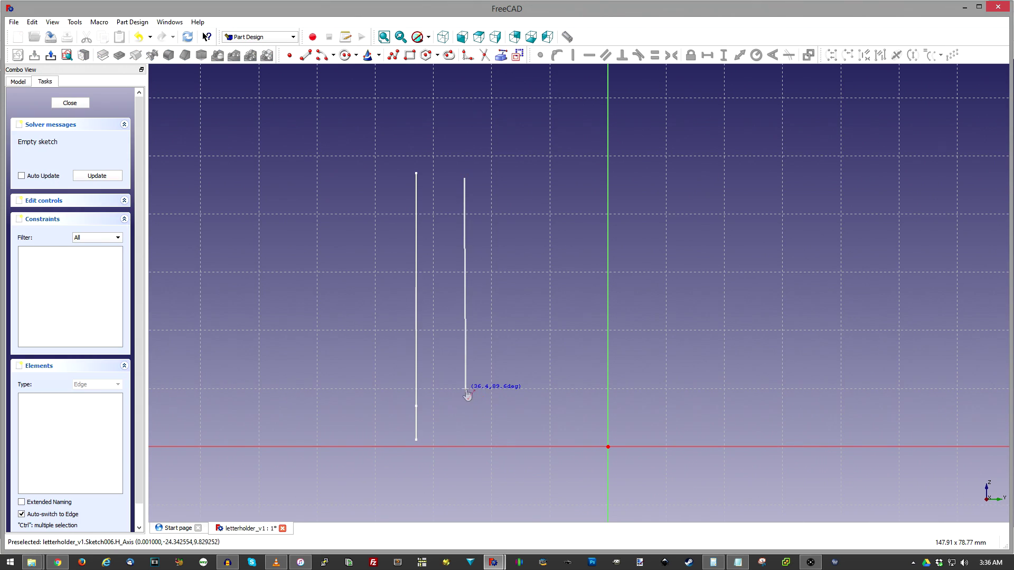
{"action": "left_click", "coordinate": [465, 389]}
{"action": "left_click", "coordinate": [464, 389]}
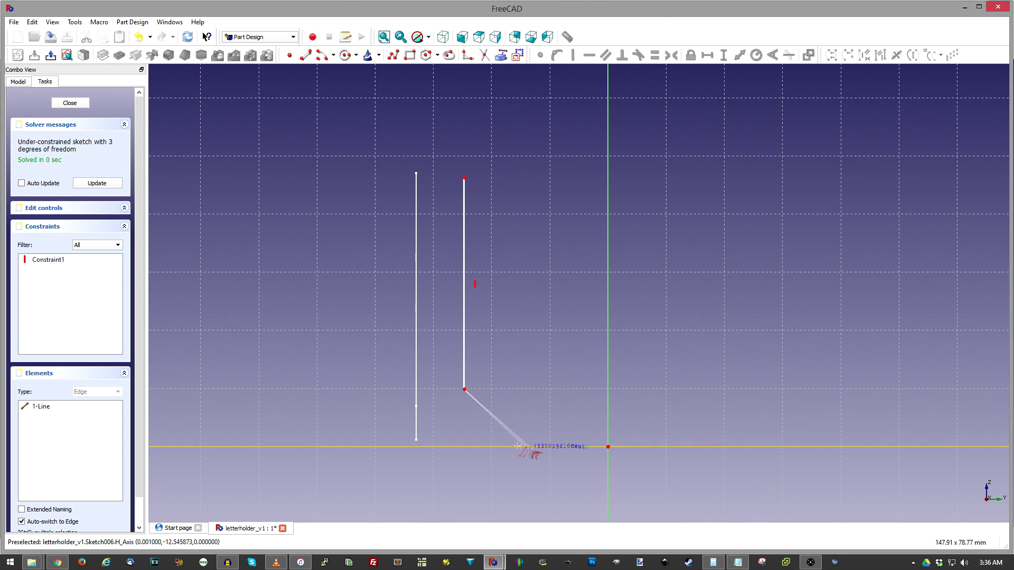
{"action": "left_click", "coordinate": [491, 435]}
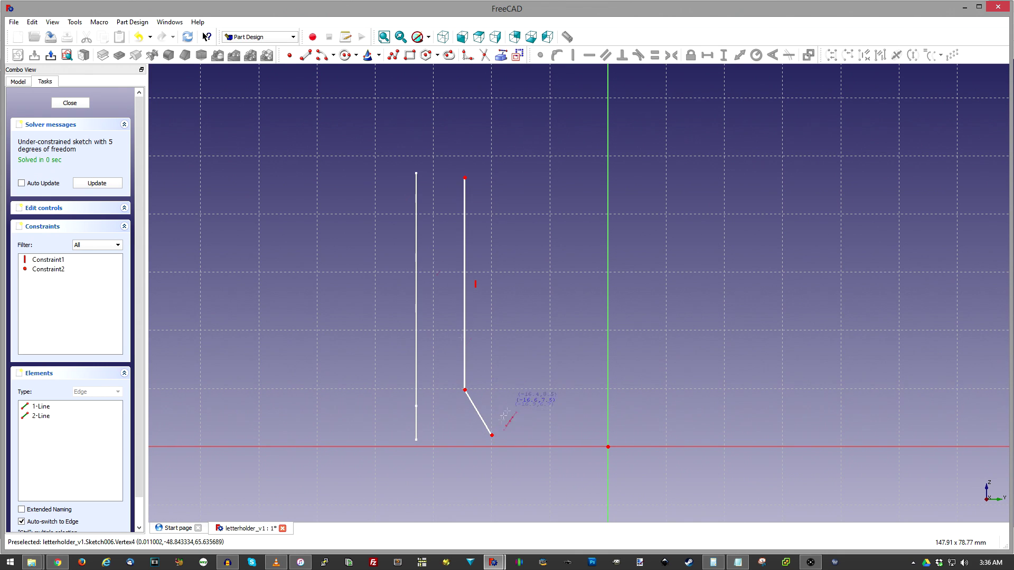
{"action": "left_click", "coordinate": [589, 436]}
{"action": "left_click", "coordinate": [604, 395]}
{"action": "left_click", "coordinate": [605, 175]}
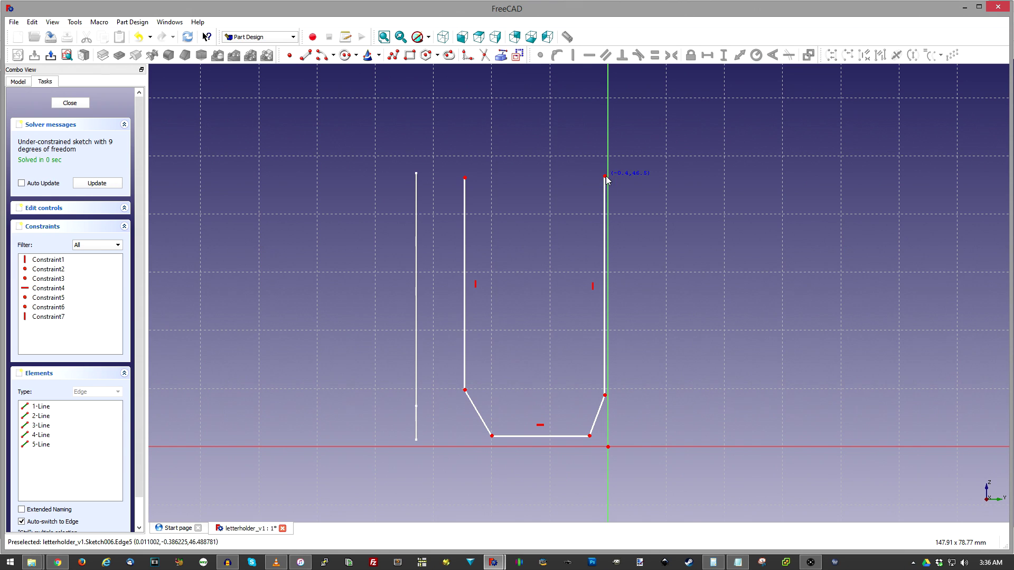
Delete a stray sloped line and close the outline with the top edge.
{"action": "left_click", "coordinate": [522, 168]}
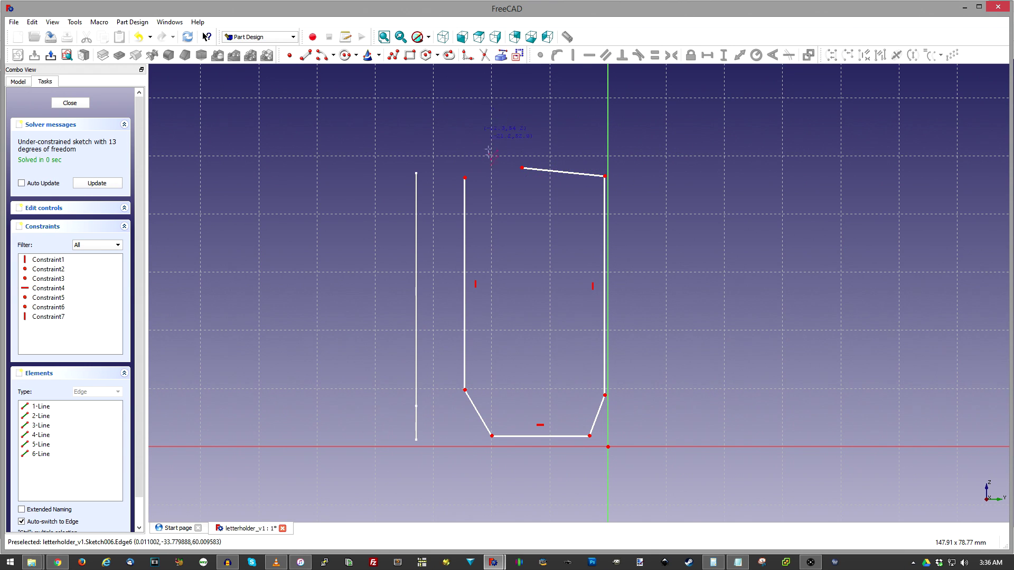
{"action": "left_click", "coordinate": [523, 159]}
{"action": "key", "text": "Delete"}
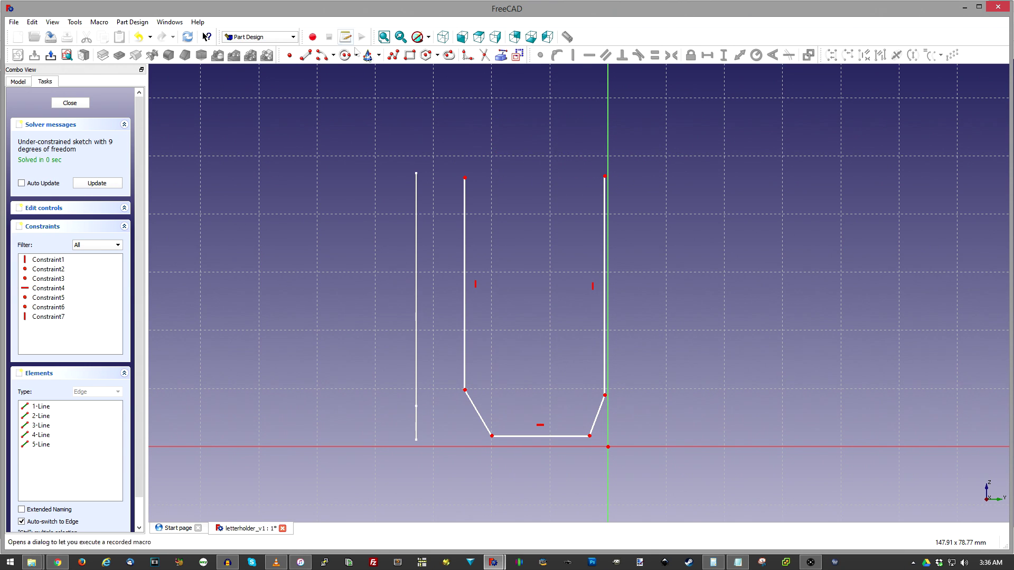
{"action": "left_click", "coordinate": [465, 177]}
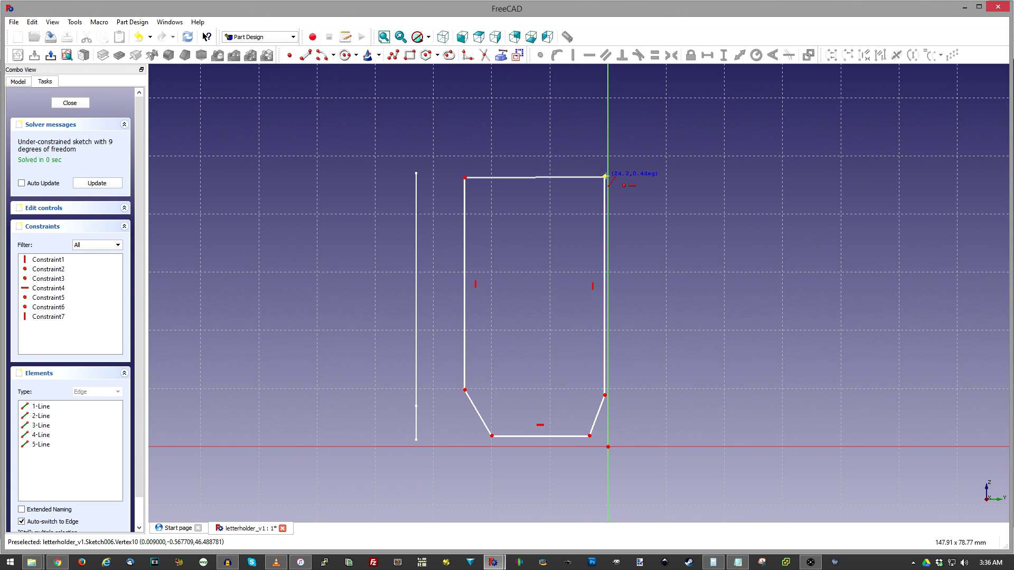
{"action": "left_click", "coordinate": [605, 177]}
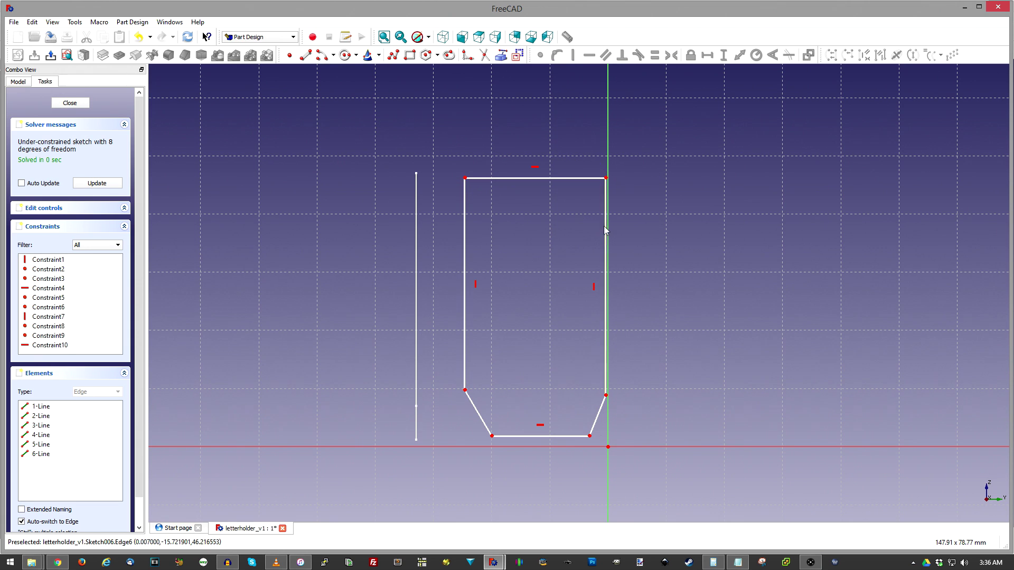
{"action": "left_click", "coordinate": [465, 179]}
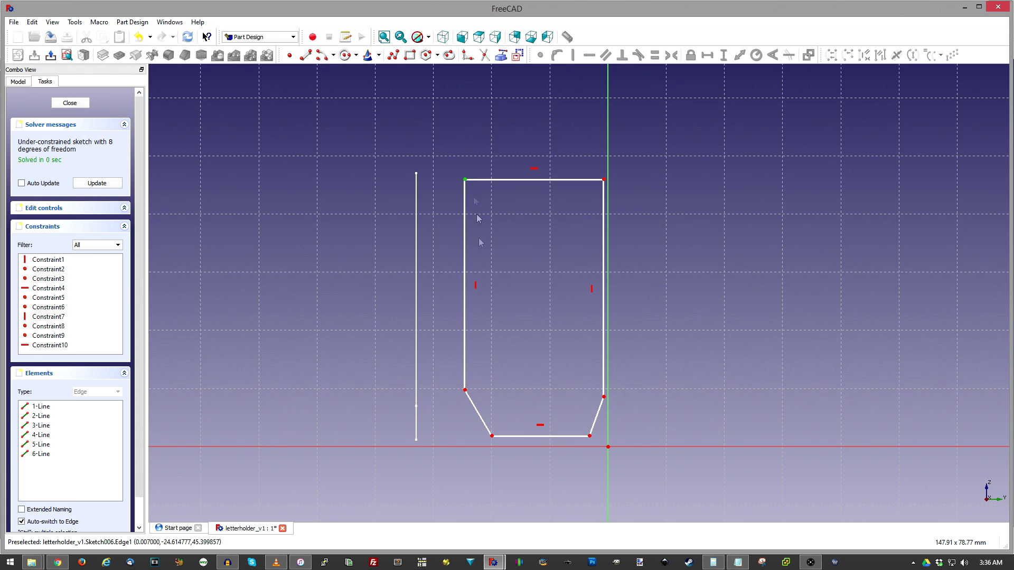
Constrain the foot's height to 45.7735 mm.
{"action": "left_click", "coordinate": [491, 436]}
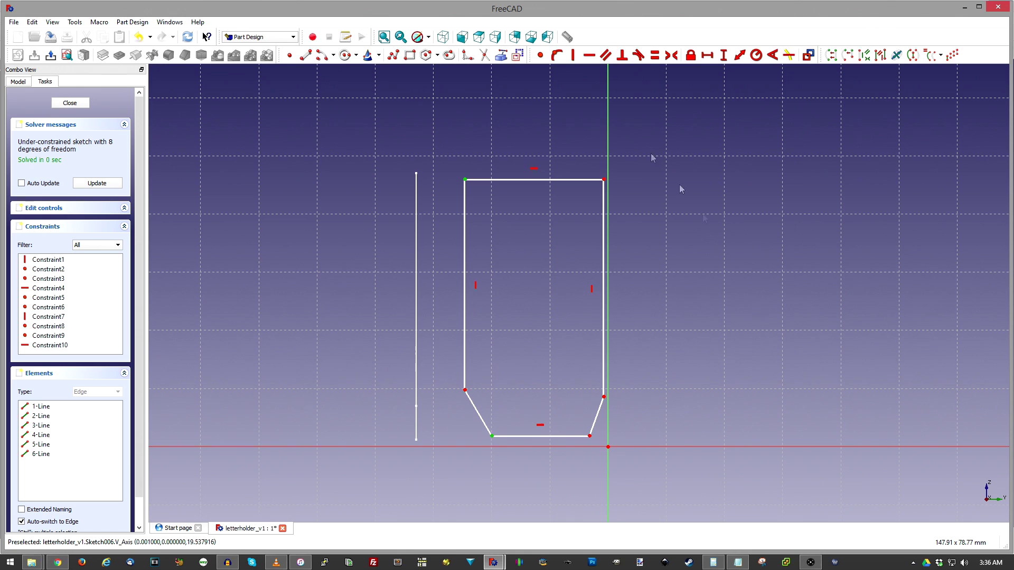
{"action": "left_click", "coordinate": [722, 55]}
{"action": "left_click", "coordinate": [738, 563]}
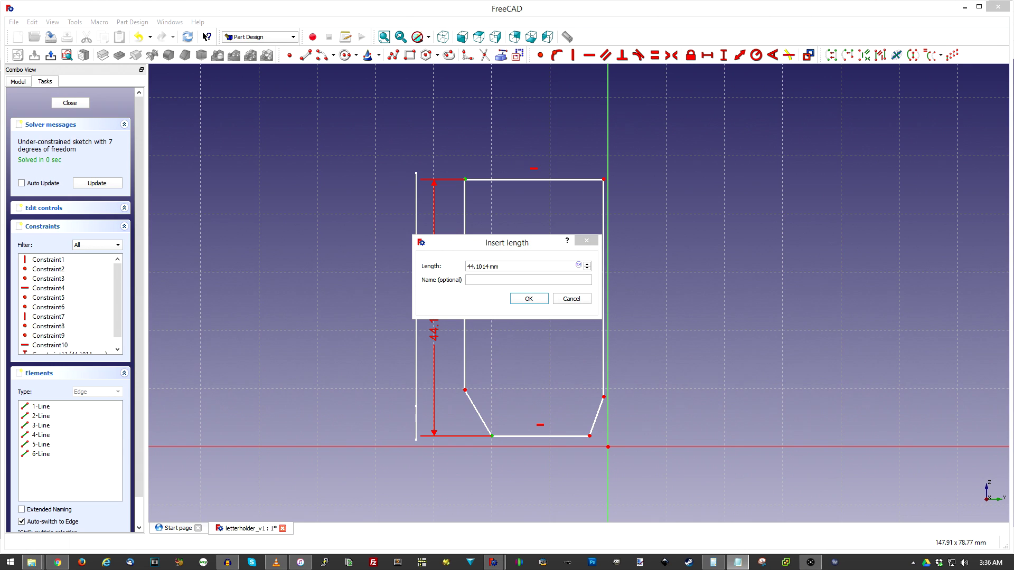
{"action": "left_click", "coordinate": [489, 266]}
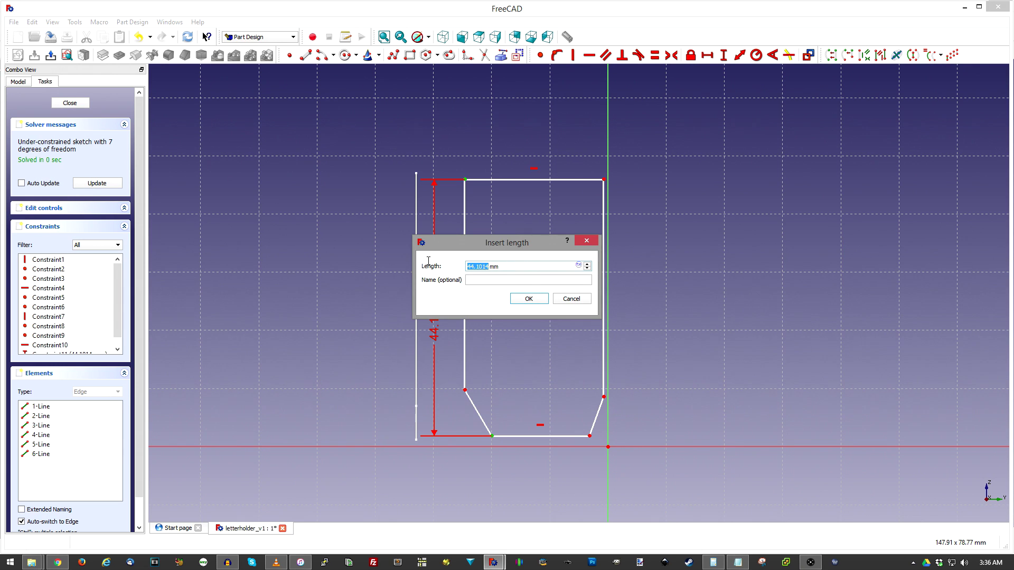
{"action": "left_click", "coordinate": [529, 299]}
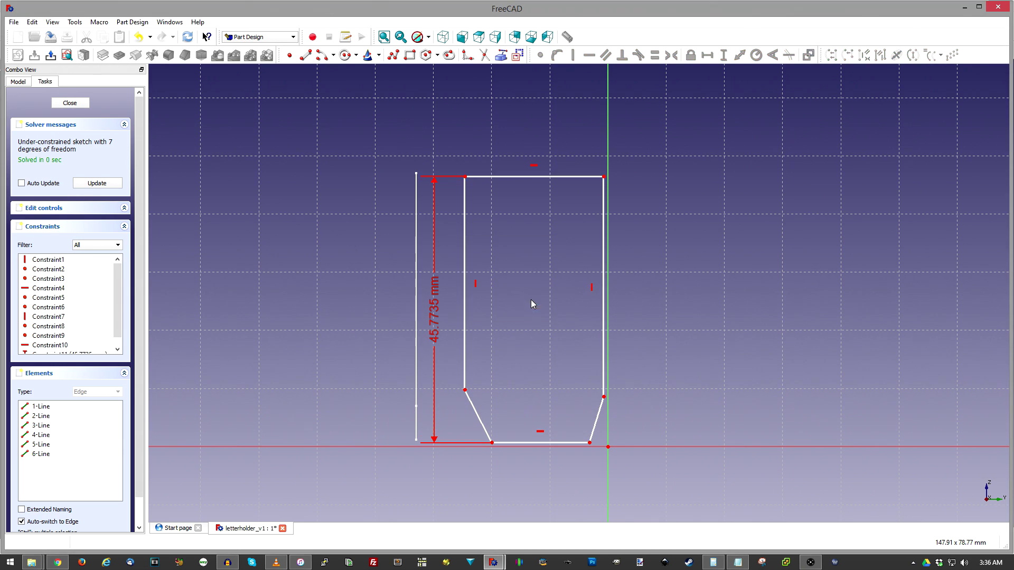
Dimension the top edge 30 mm and the bottom edge 15 mm, shifting the bottom right.
{"action": "left_click", "coordinate": [604, 176]}
{"action": "left_click", "coordinate": [713, 57]}
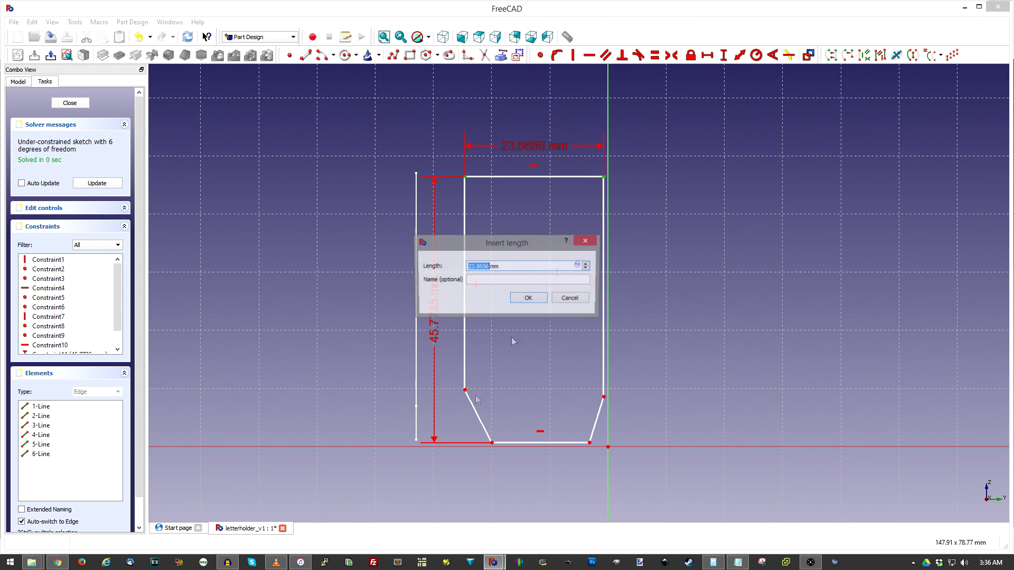
{"action": "key", "text": "Return"}
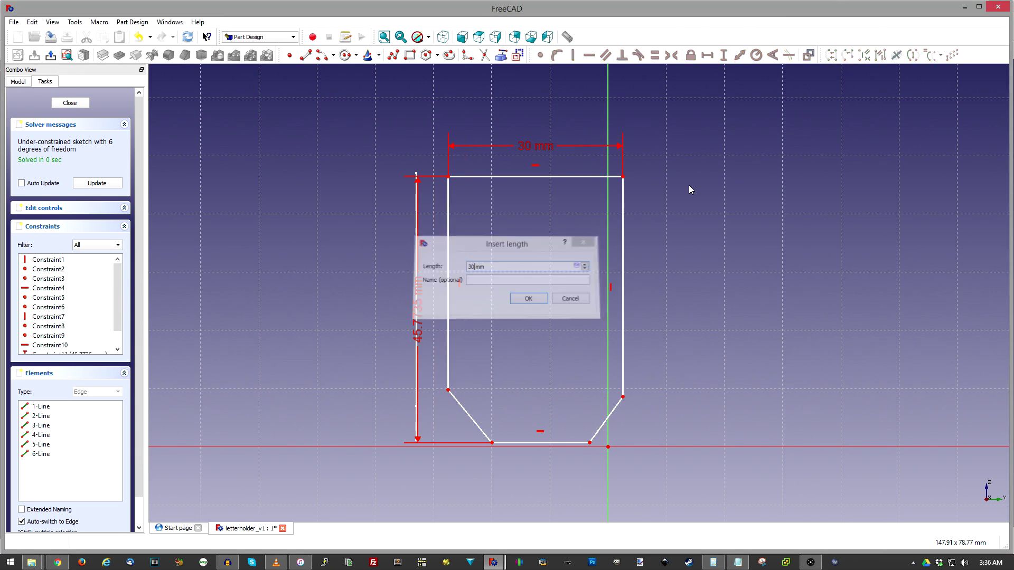
{"action": "left_click", "coordinate": [484, 478]}
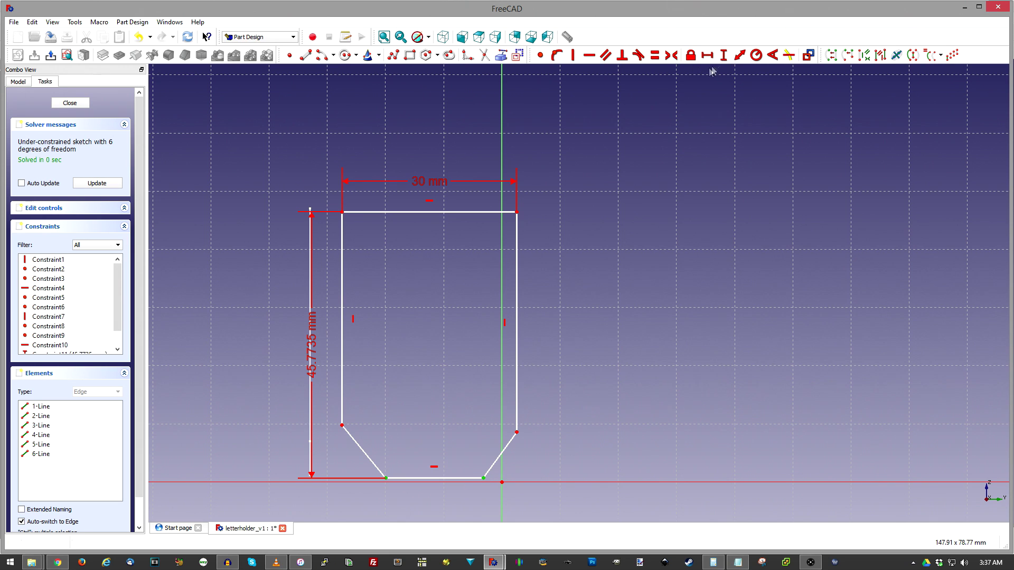
{"action": "left_click", "coordinate": [711, 56]}
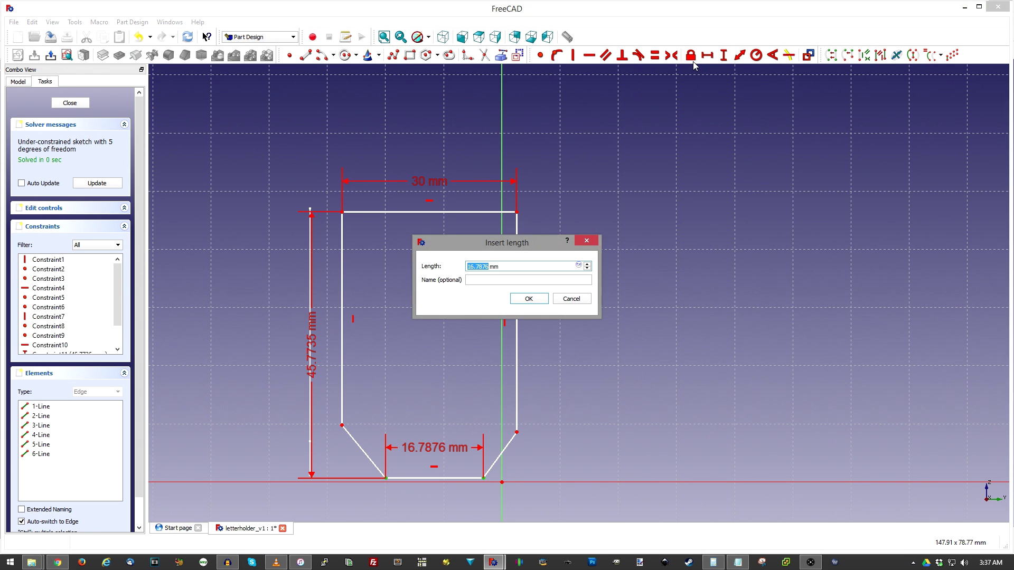
{"action": "key", "text": "Return"}
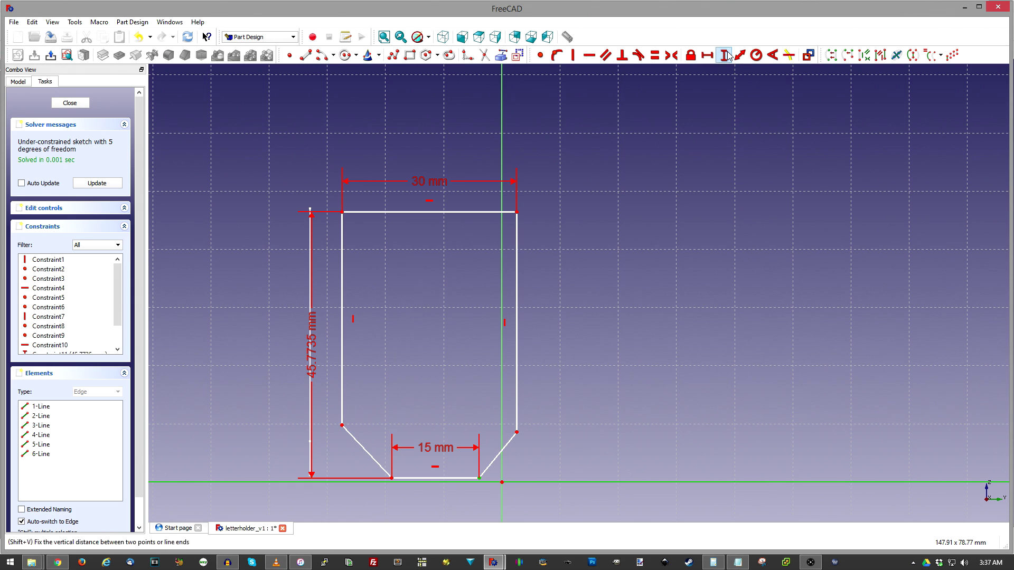
{"action": "left_click_drag", "start_coordinate": [449, 474], "coordinate": [515, 474]}
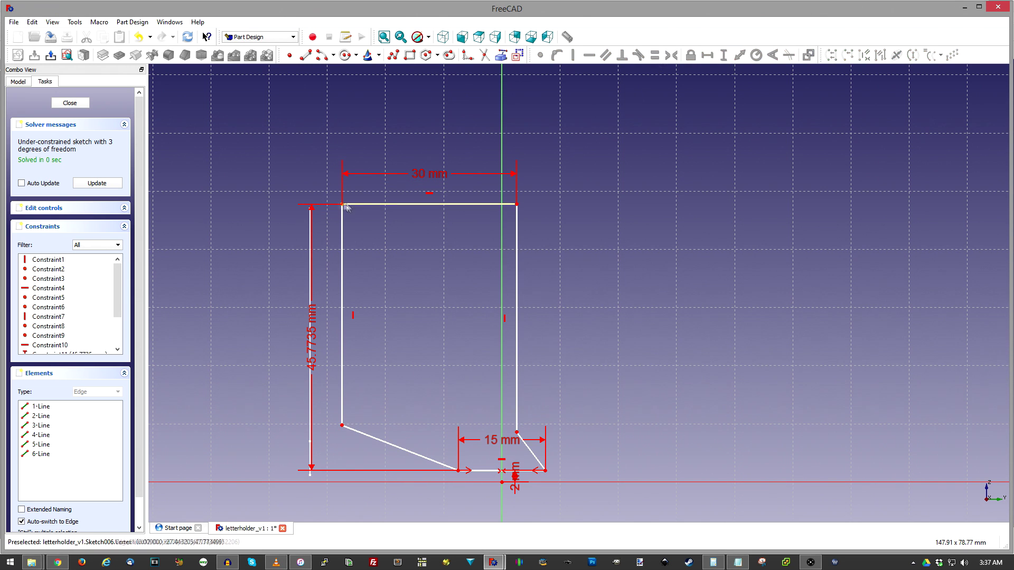
Check Sketch005 in letterholder_v1.1 for reference, then return to the foot sketch.
{"action": "mouse_move", "coordinate": [492, 562]}
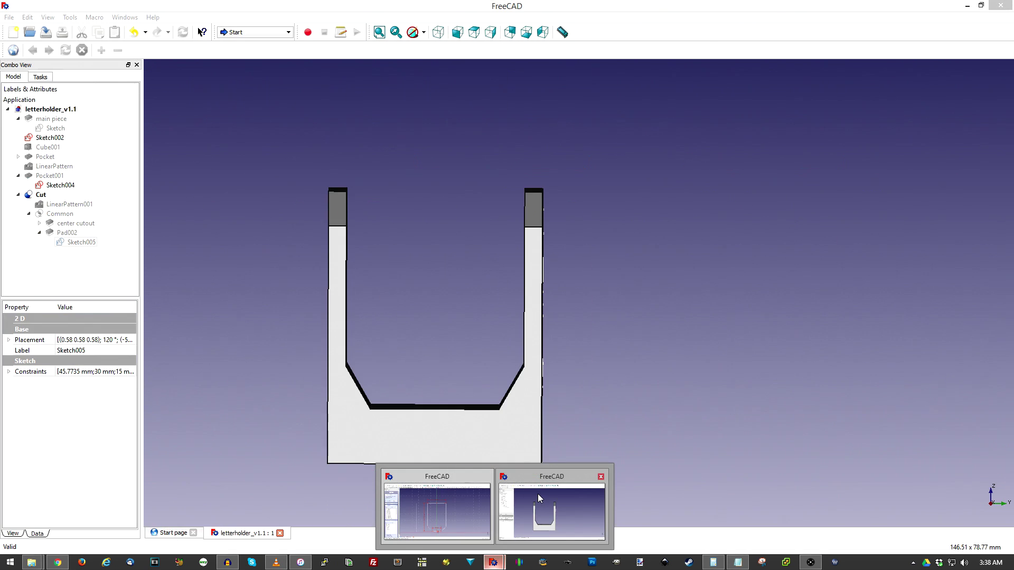
{"action": "left_click", "coordinate": [537, 493]}
{"action": "double_click", "coordinate": [86, 241]}
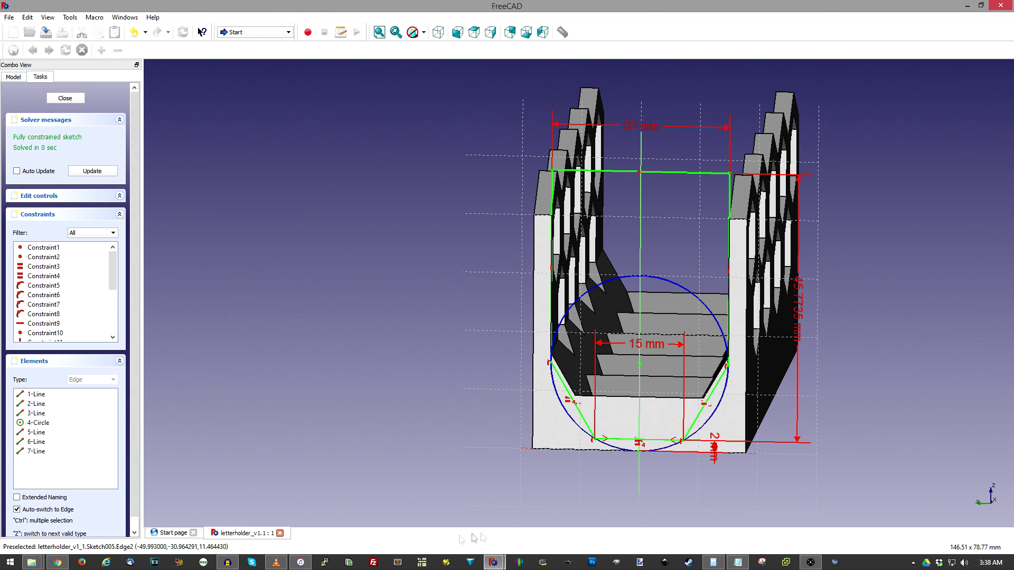
{"action": "key", "text": "alt+Tab"}
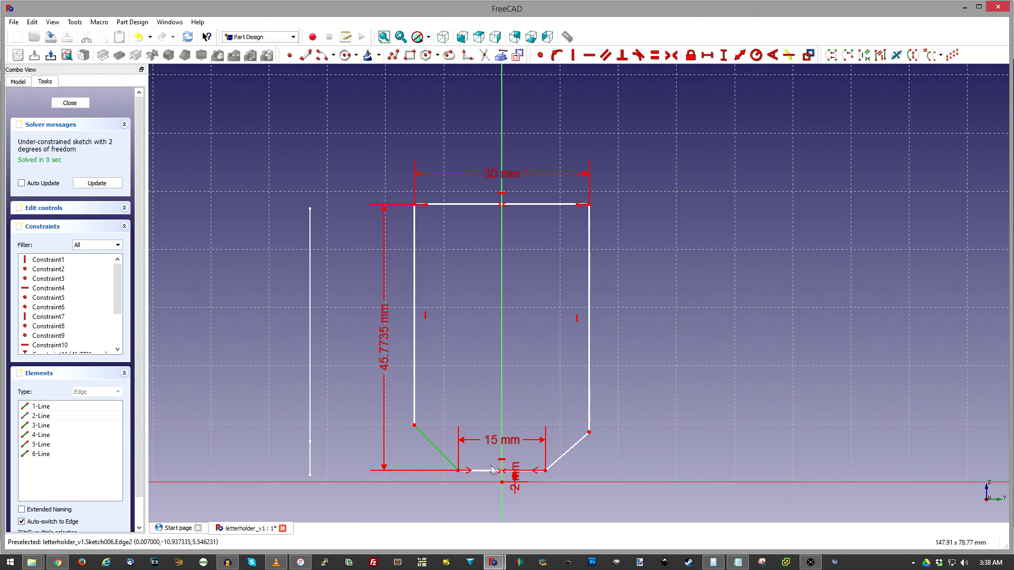
Re-create the 15 mm bottom distance and make both chamfer edges equal to the bottom edge.
{"action": "left_click", "coordinate": [502, 440]}
{"action": "key", "text": "Delete"}
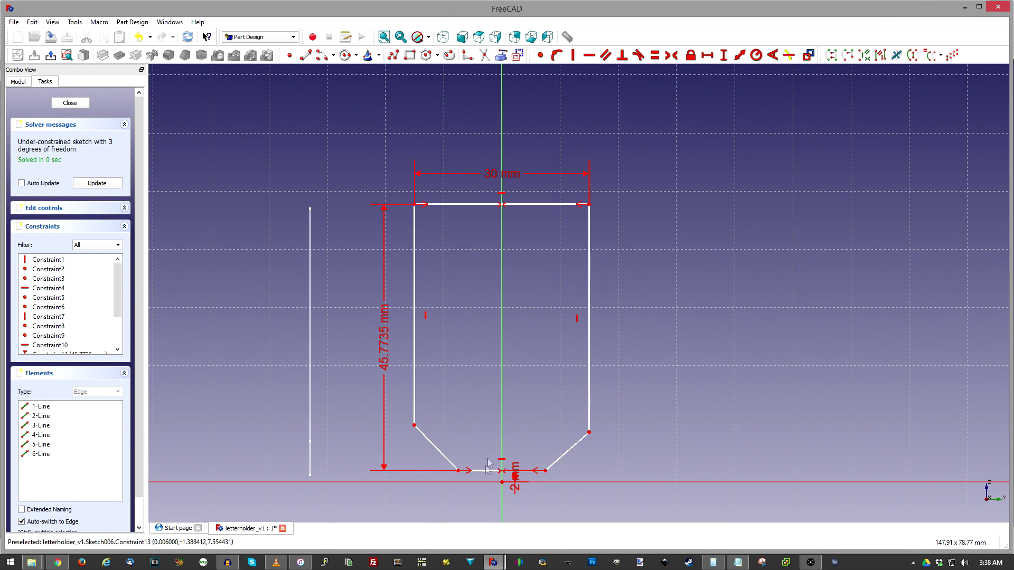
{"action": "left_click", "coordinate": [457, 471]}
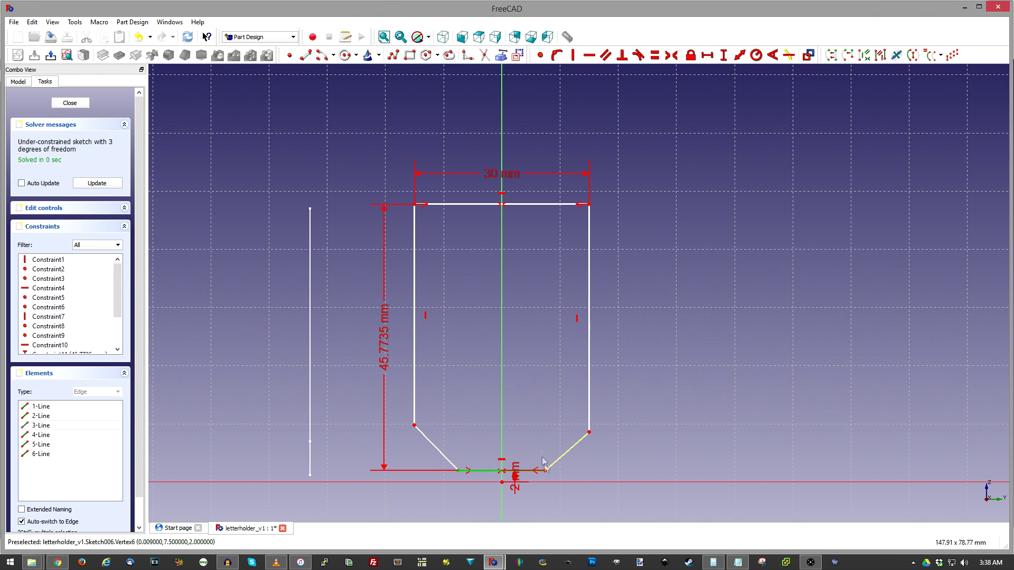
{"action": "left_click", "coordinate": [546, 471]}
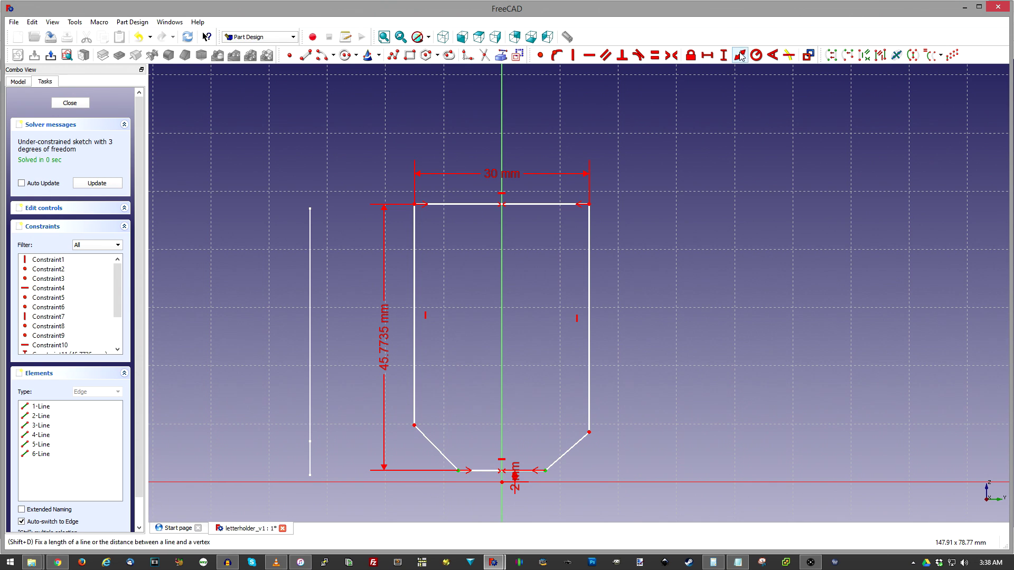
{"action": "left_click", "coordinate": [739, 54]}
{"action": "key", "text": "Return"}
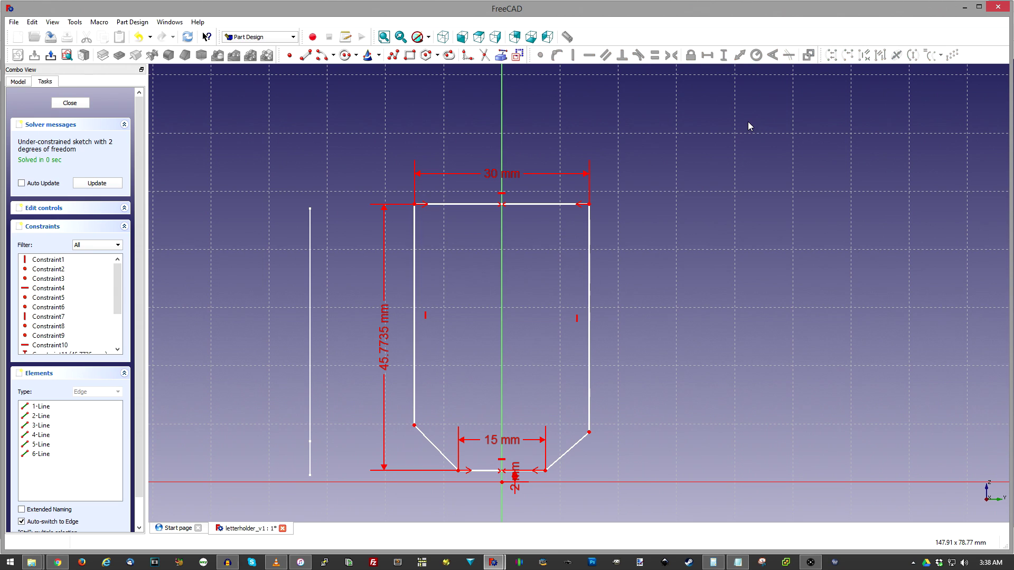
{"action": "left_click", "coordinate": [445, 463]}
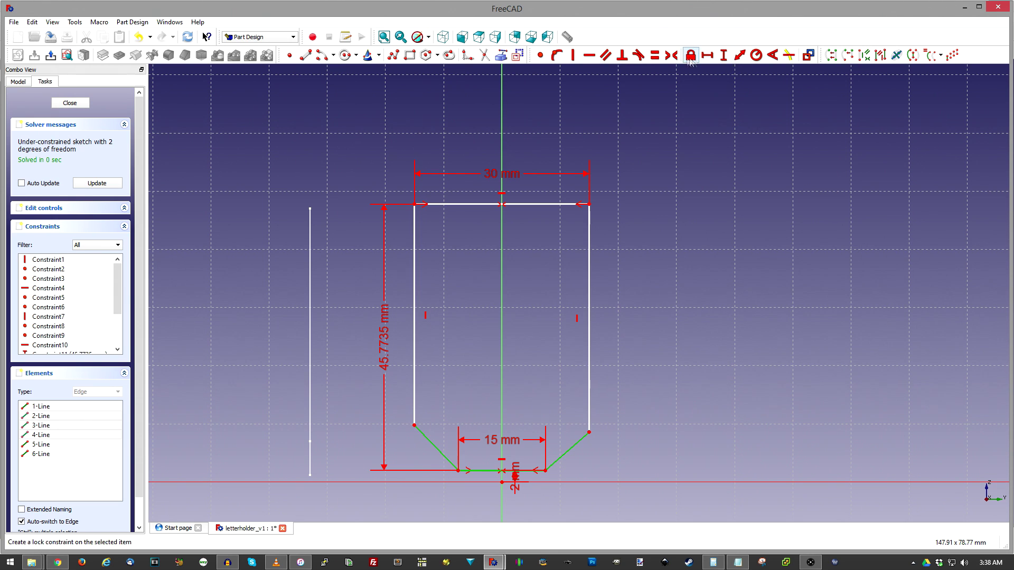
{"action": "left_click", "coordinate": [654, 55]}
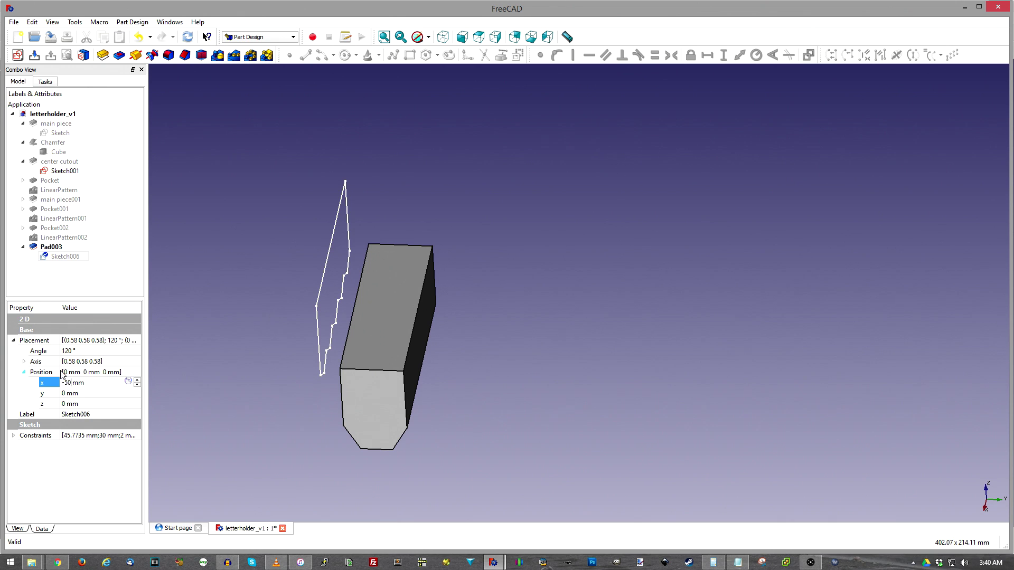
Set Sketch006's placement position to x -50 mm and y -18 mm.
{"action": "key", "text": "Return"}
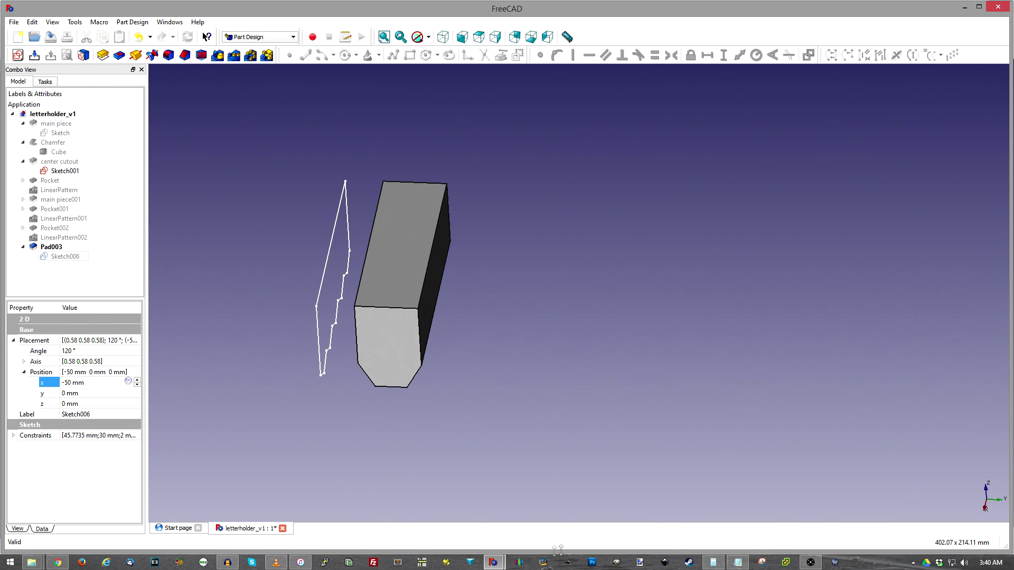
{"action": "left_click", "coordinate": [73, 393]}
{"action": "type", "text": "-18"}
{"action": "key", "text": "Return"}
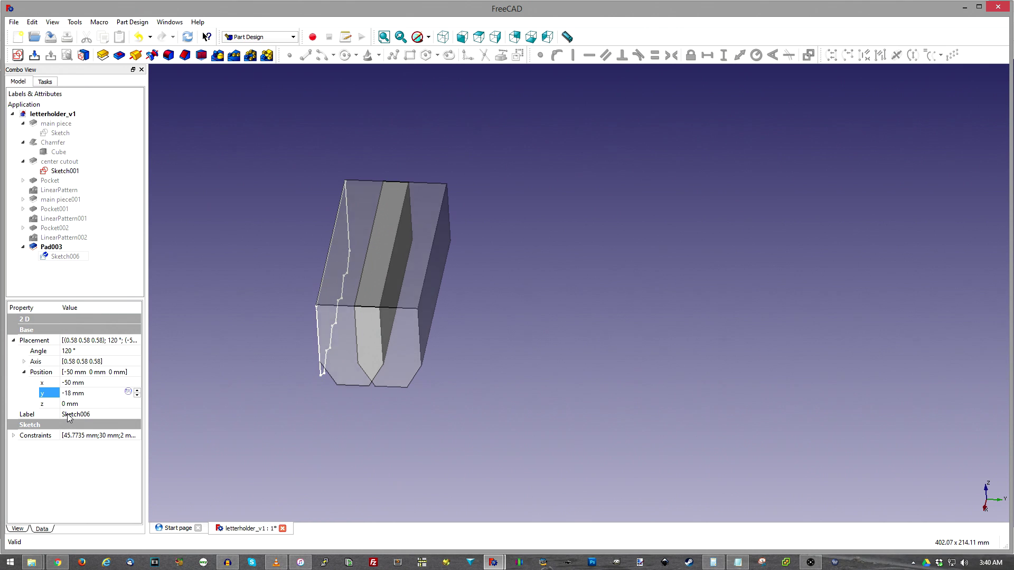
{"action": "middle_click_drag", "start_coordinate": [448, 341], "coordinate": [477, 339]}
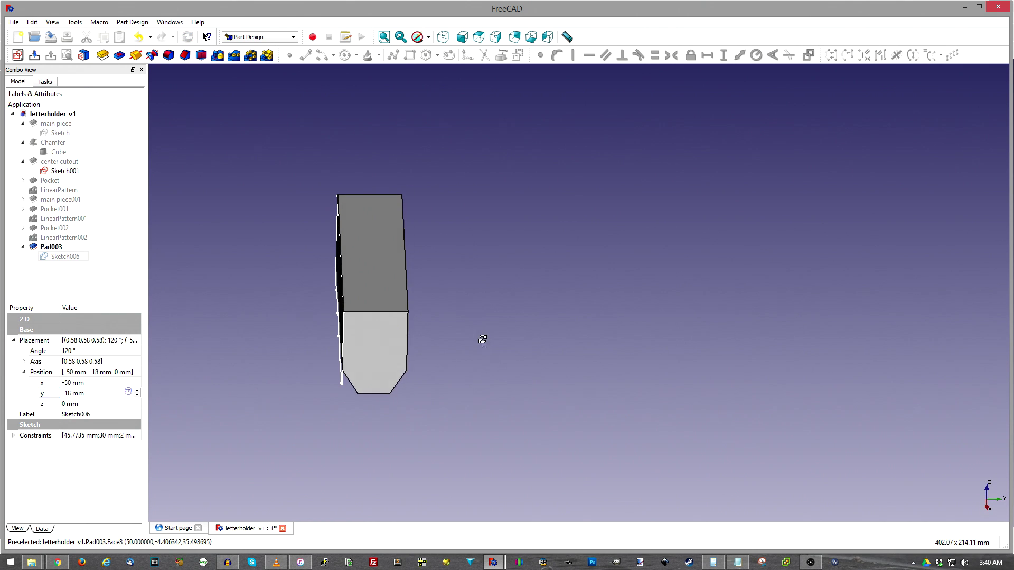
Show the center cutout and Sketch001 and inspect them in an isometric view.
{"action": "left_click", "coordinate": [63, 161]}
{"action": "right_click", "coordinate": [74, 161]}
{"action": "left_click", "coordinate": [84, 204]}
{"action": "left_click", "coordinate": [64, 170]}
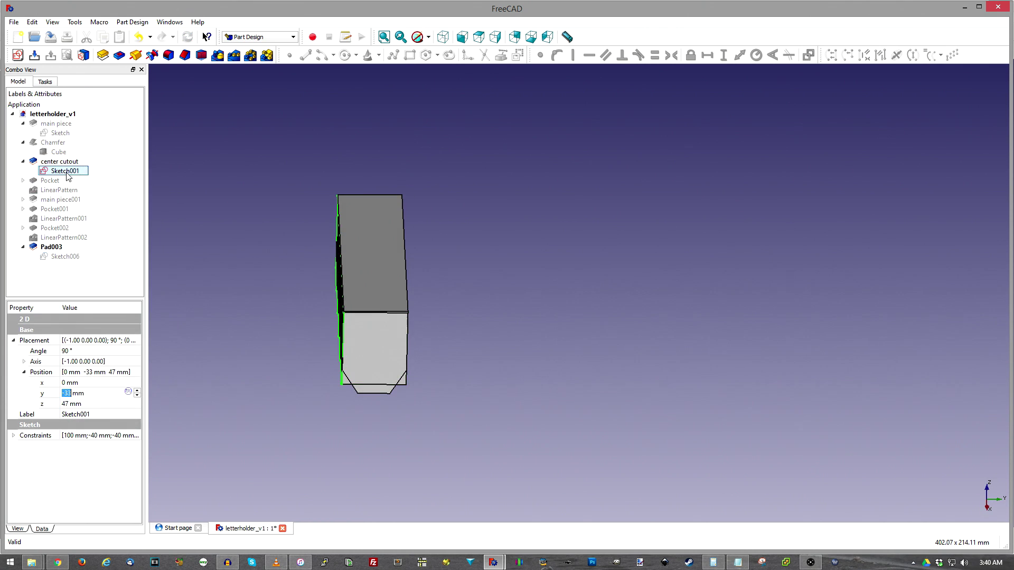
{"action": "right_click", "coordinate": [65, 171]}
{"action": "left_click", "coordinate": [100, 199]}
{"action": "scroll", "coordinate": [277, 325], "scroll_direction": "down", "scroll_amount": 1}
{"action": "mouse_move", "coordinate": [282, 339]}
{"action": "middle_mouse_down"}
{"action": "mouse_move", "coordinate": [292, 301]}
{"action": "mouse_move", "coordinate": [116, 320]}
{"action": "middle_mouse_up"}
{"action": "scroll", "coordinate": [356, 193], "scroll_direction": "up", "scroll_amount": 3}
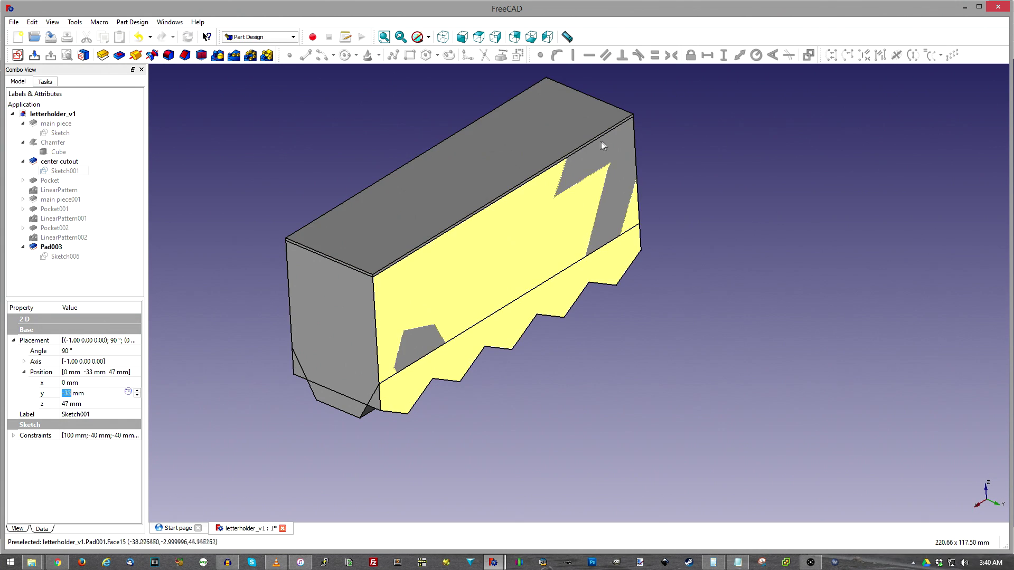
{"action": "scroll", "coordinate": [602, 148], "scroll_direction": "down", "scroll_amount": 2}
{"action": "scroll", "coordinate": [528, 283], "scroll_direction": "up", "scroll_amount": 2}
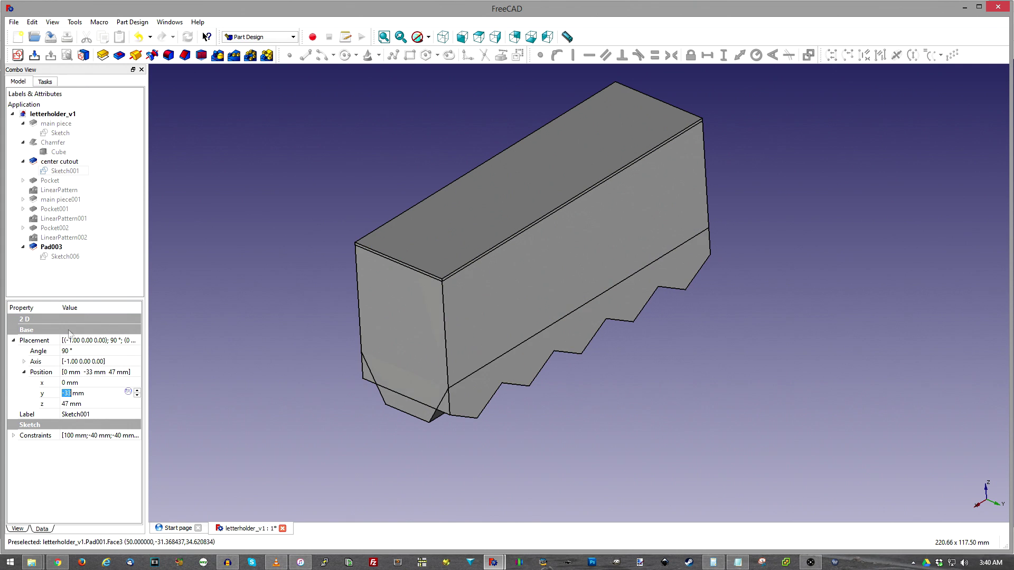
{"action": "left_click", "coordinate": [38, 164]}
Intersect the center cutout with Pad003 in the Part workbench to create Common.
{"action": "left_click", "coordinate": [55, 241], "text": "ctrl"}
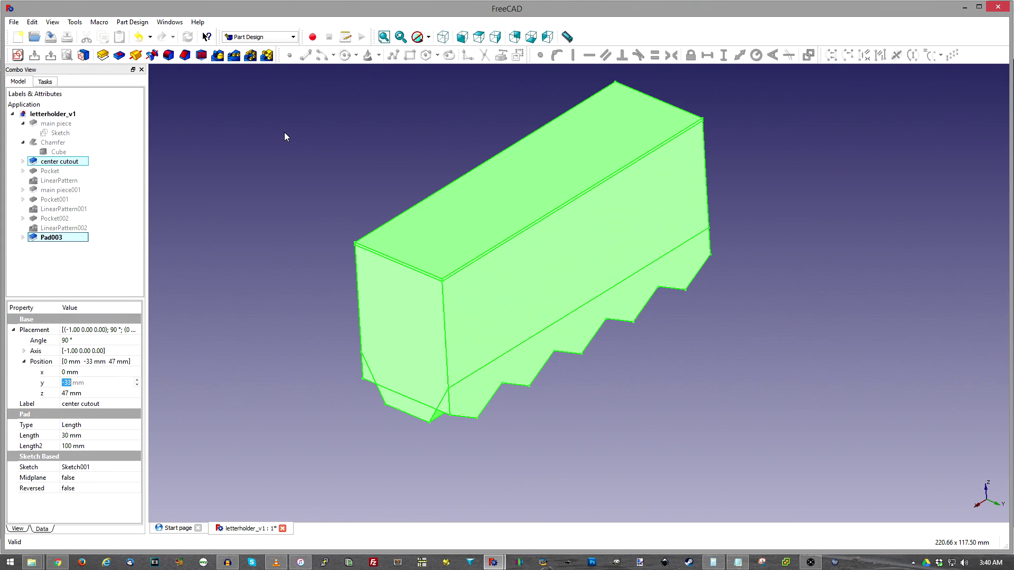
{"action": "left_click", "coordinate": [277, 37]}
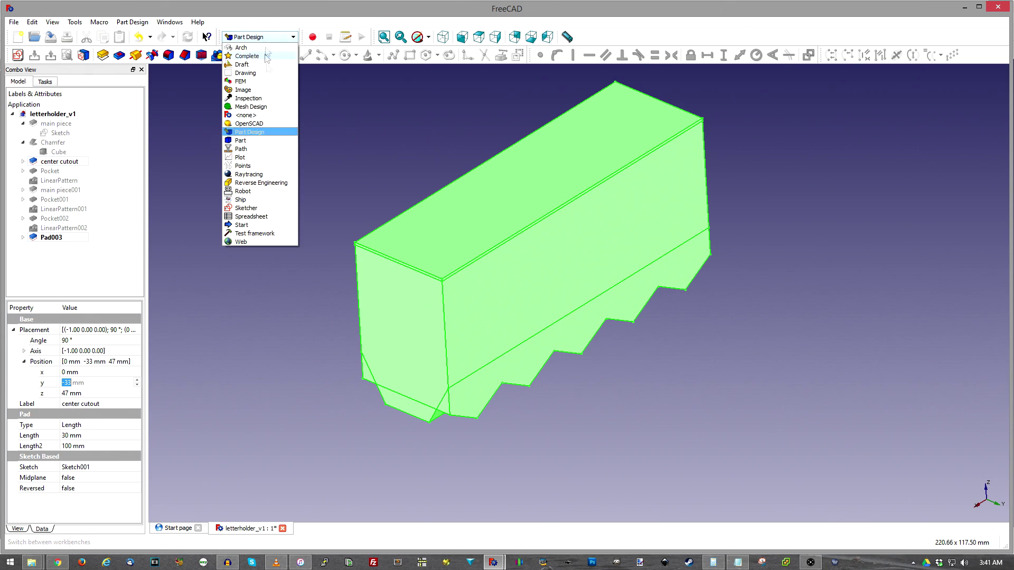
{"action": "left_click", "coordinate": [239, 141]}
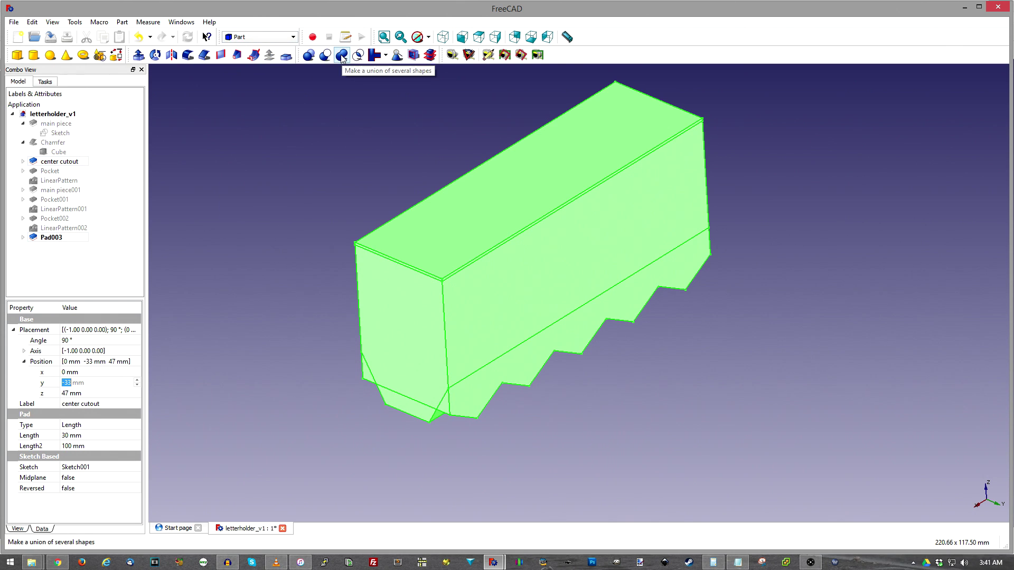
{"action": "left_click", "coordinate": [359, 55]}
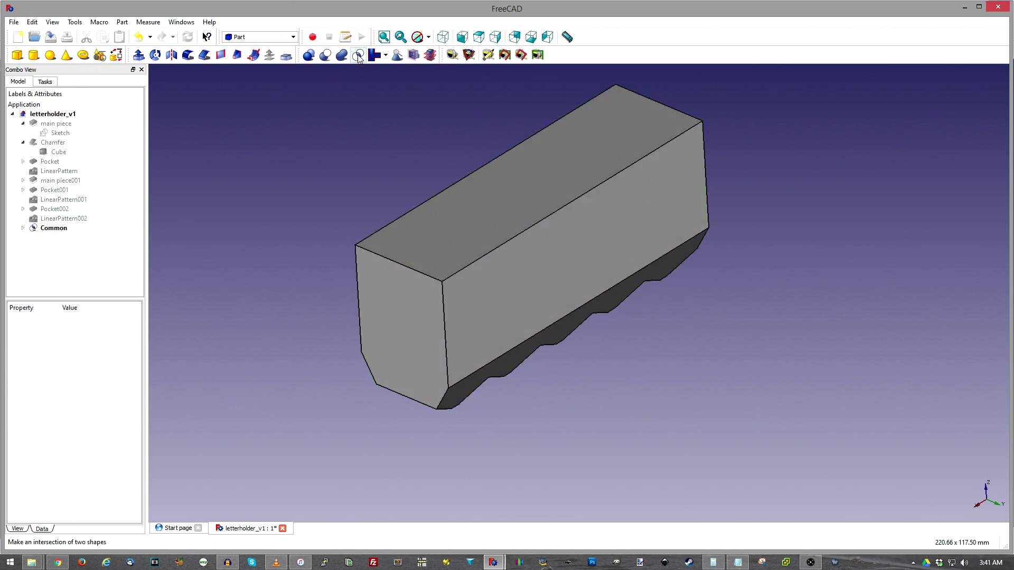
{"action": "scroll", "coordinate": [453, 324], "scroll_direction": "up", "scroll_amount": 3}
{"action": "scroll", "coordinate": [451, 301], "scroll_direction": "down", "scroll_amount": 6}
{"action": "scroll", "coordinate": [452, 299], "scroll_direction": "up", "scroll_amount": 3}
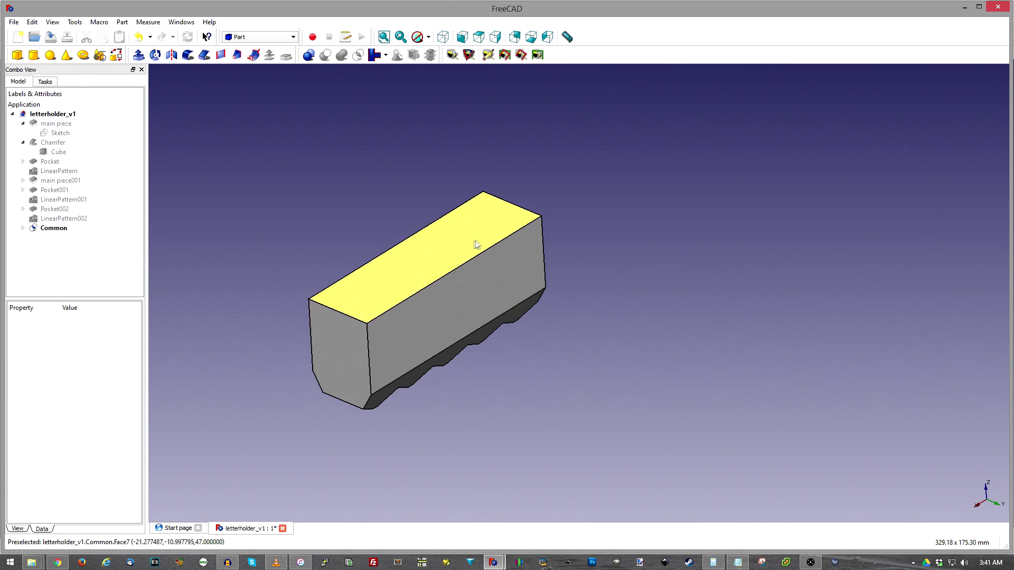
{"action": "middle_click_drag", "start_coordinate": [511, 403], "coordinate": [528, 338]}
Subtract Common from LinearPattern002 to produce the Cut solid.
{"action": "left_click", "coordinate": [55, 219]}
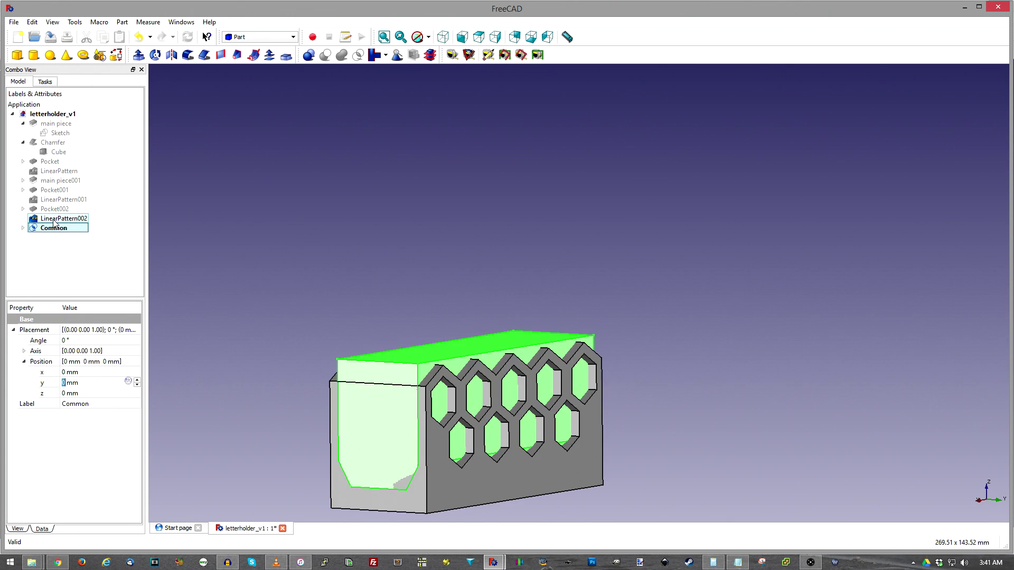
{"action": "left_click", "coordinate": [52, 229], "text": "ctrl"}
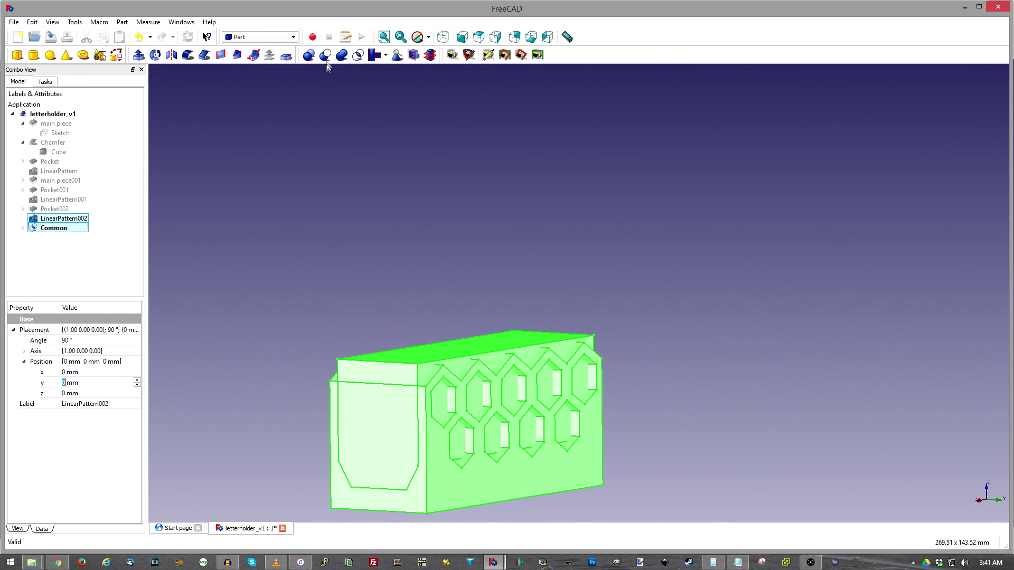
{"action": "left_click", "coordinate": [325, 54]}
{"action": "scroll", "coordinate": [430, 149], "scroll_direction": "down", "scroll_amount": 4}
Orbit and zoom around the Cut result to inspect the hexagon-walled tray.
{"action": "scroll", "coordinate": [416, 152], "scroll_direction": "up", "scroll_amount": 5}
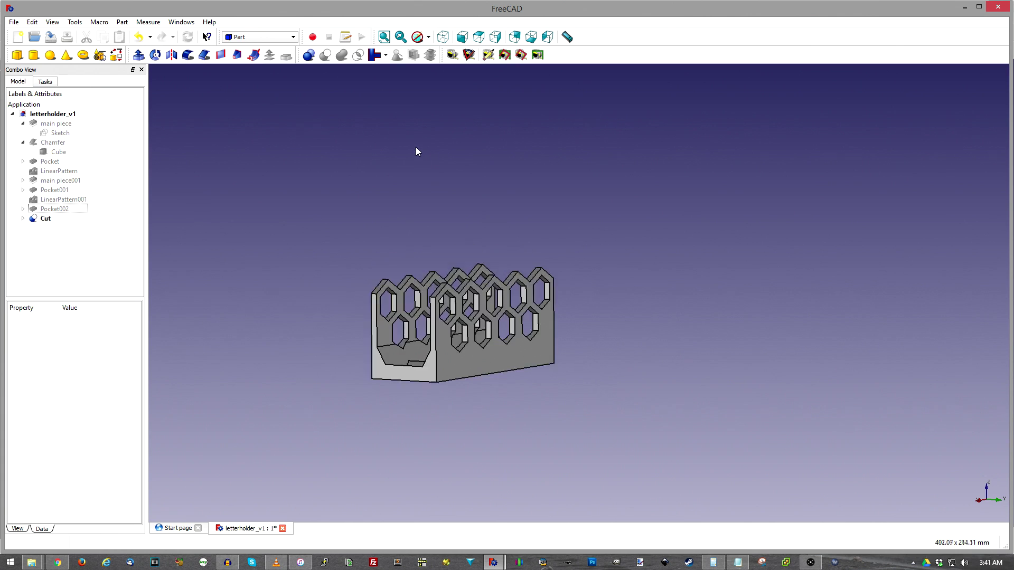
{"action": "middle_click_drag", "start_coordinate": [438, 180], "coordinate": [278, 222]}
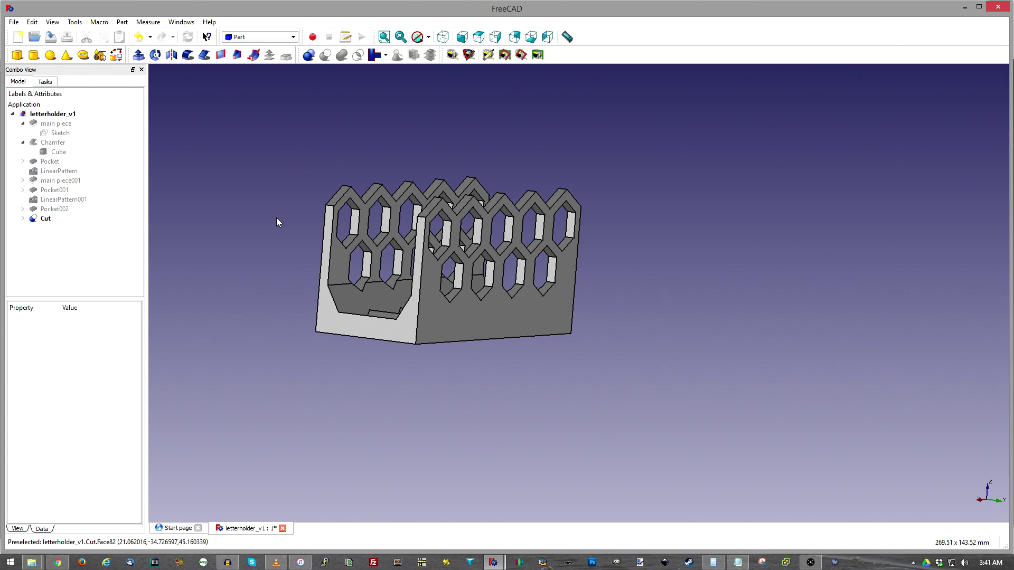
{"action": "scroll", "coordinate": [442, 215], "scroll_direction": "down", "scroll_amount": 3}
{"action": "scroll", "coordinate": [448, 296], "scroll_direction": "up", "scroll_amount": 3}
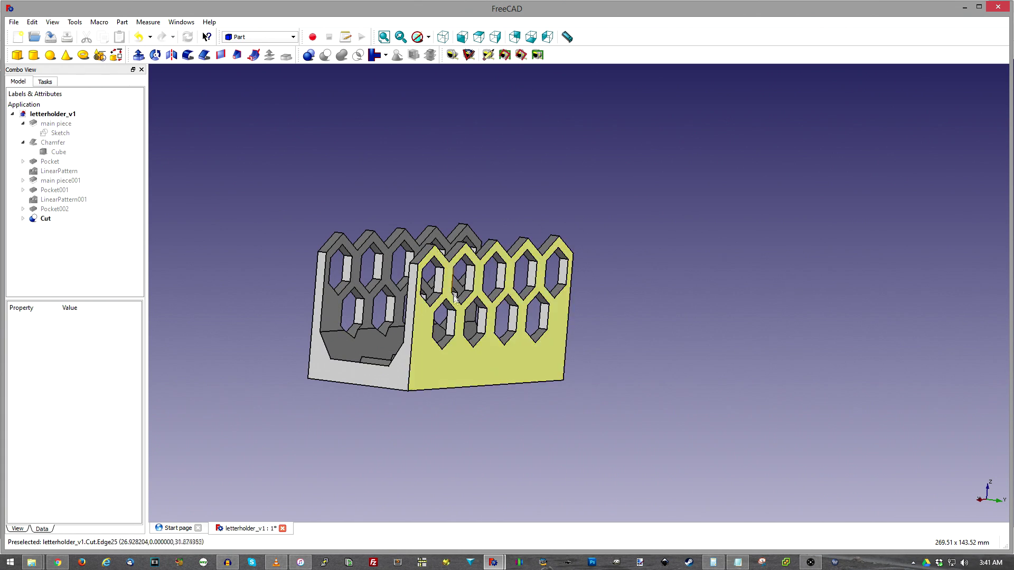
{"action": "scroll", "coordinate": [441, 357], "scroll_direction": "down", "scroll_amount": 5}
{"action": "scroll", "coordinate": [401, 343], "scroll_direction": "up", "scroll_amount": 4}
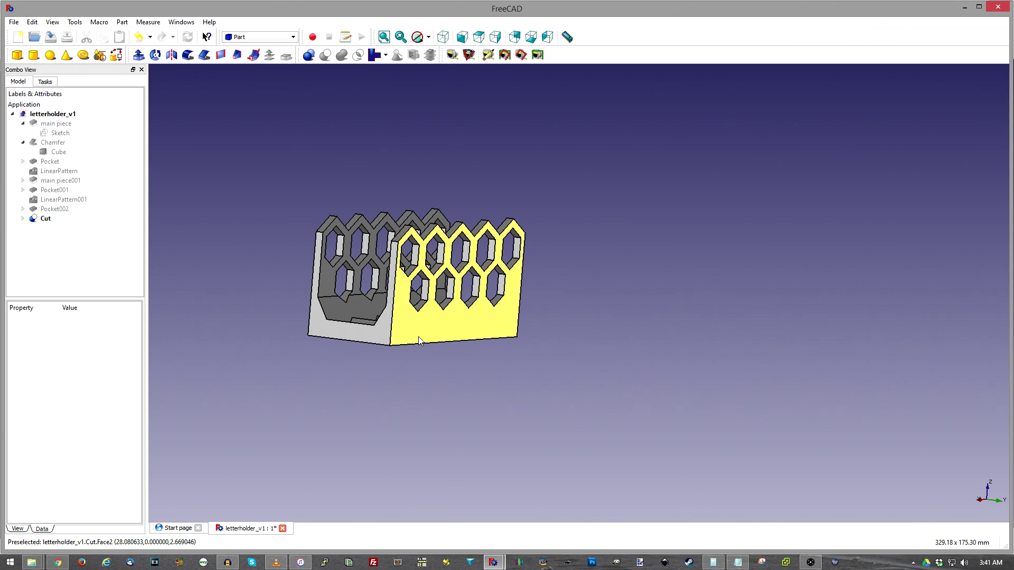
{"action": "scroll", "coordinate": [411, 339], "scroll_direction": "down", "scroll_amount": 2}
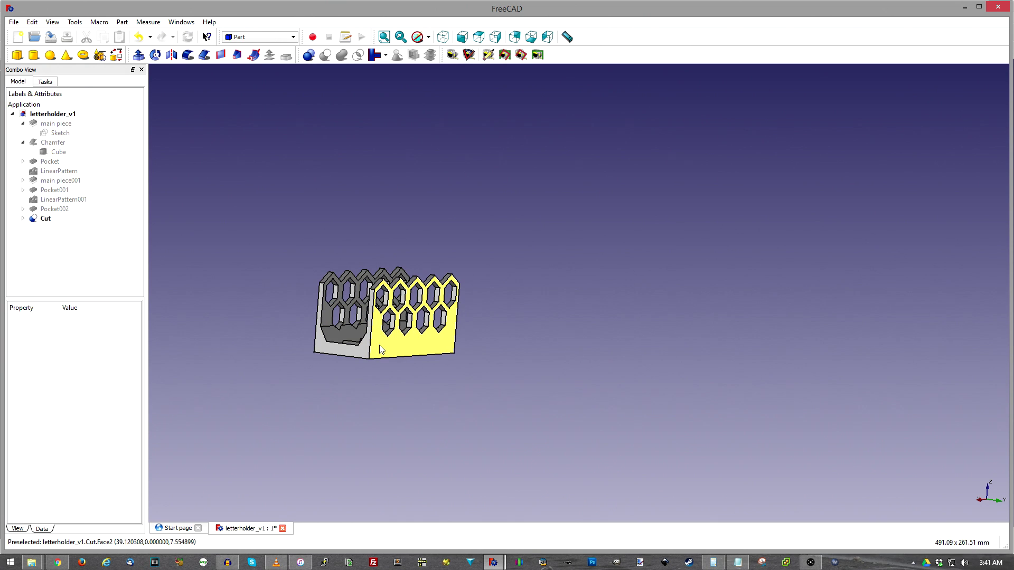
{"action": "scroll", "coordinate": [380, 348], "scroll_direction": "down", "scroll_amount": 1}
{"action": "scroll", "coordinate": [378, 355], "scroll_direction": "up", "scroll_amount": 5}
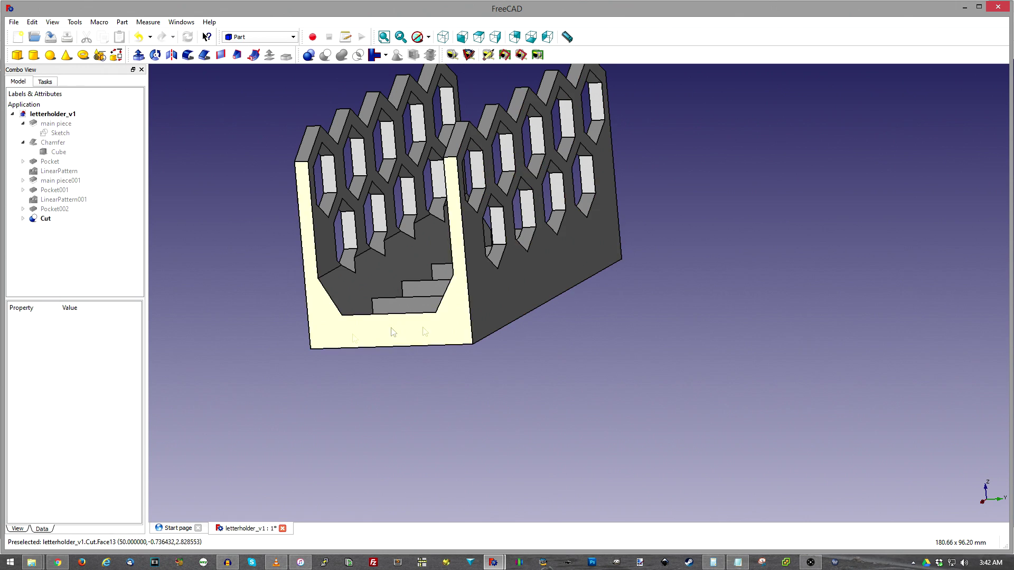
{"action": "scroll", "coordinate": [442, 354], "scroll_direction": "down", "scroll_amount": 5}
In Sketch007, start editing the 21 mm horizontal width dimension.
{"action": "middle_click_drag", "start_coordinate": [393, 362], "coordinate": [443, 408]}
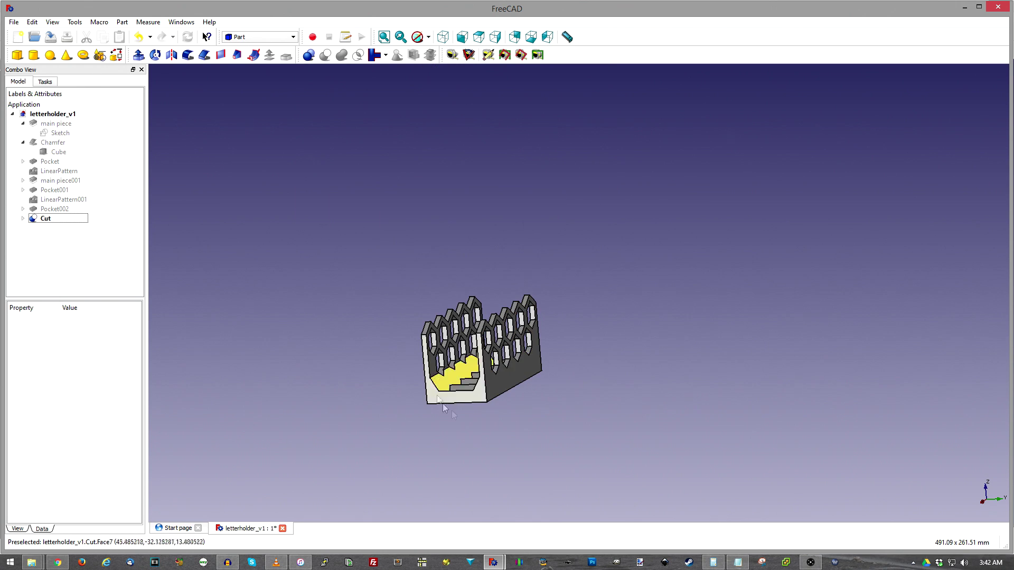
{"action": "scroll", "coordinate": [470, 432], "scroll_direction": "up", "scroll_amount": 3}
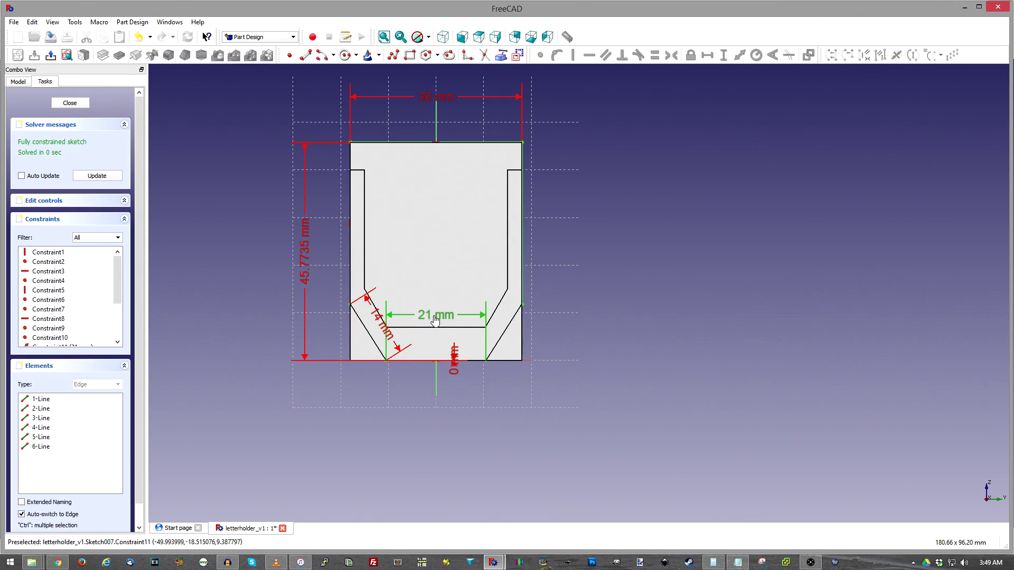
{"action": "double_click", "coordinate": [431, 316]}
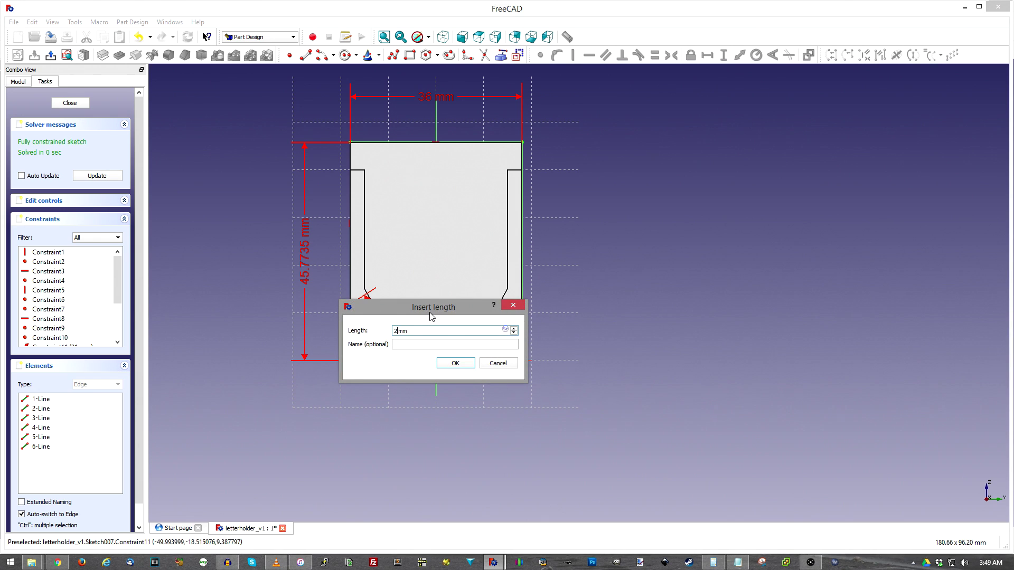
Change the Sketch007 width to 22 mm and close the sketch.
{"action": "type", "text": "2"}
{"action": "key", "text": "Return"}
{"action": "scroll", "coordinate": [364, 312], "scroll_direction": "up", "scroll_amount": 3}
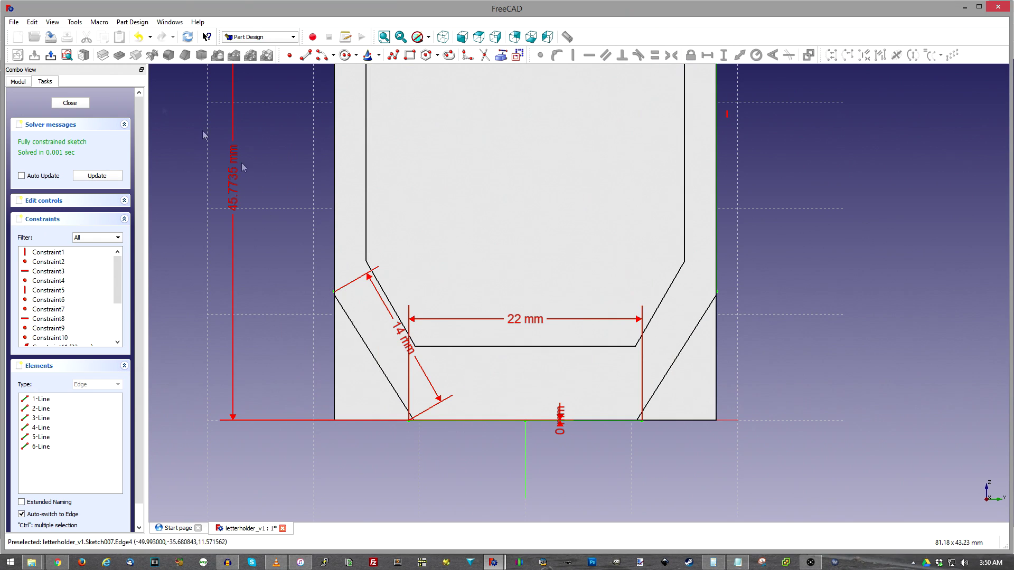
{"action": "left_click", "coordinate": [70, 103]}
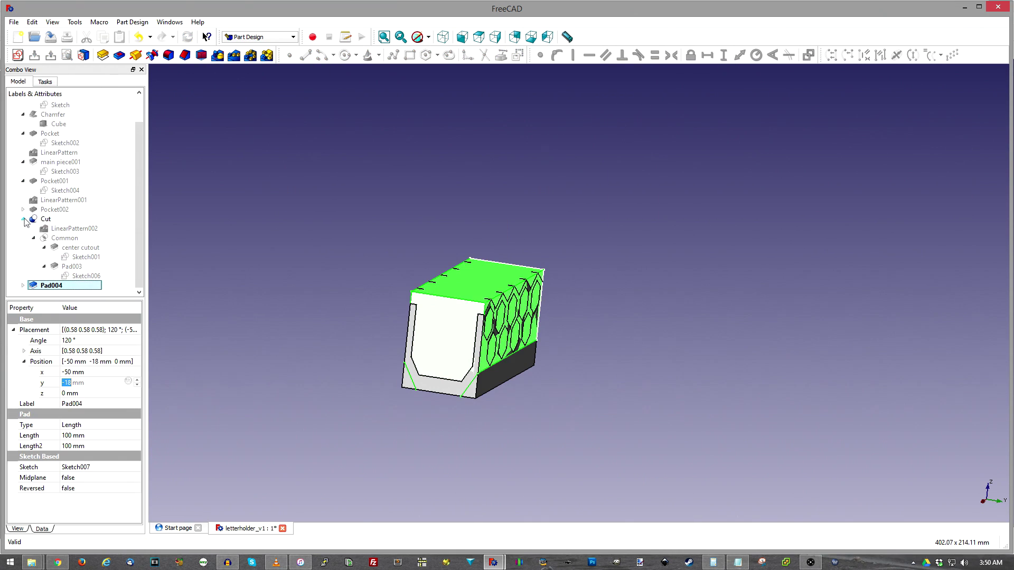
Select Cut together with Pad004 in the model tree.
{"action": "left_click", "coordinate": [22, 218]}
{"action": "left_click", "coordinate": [37, 247]}
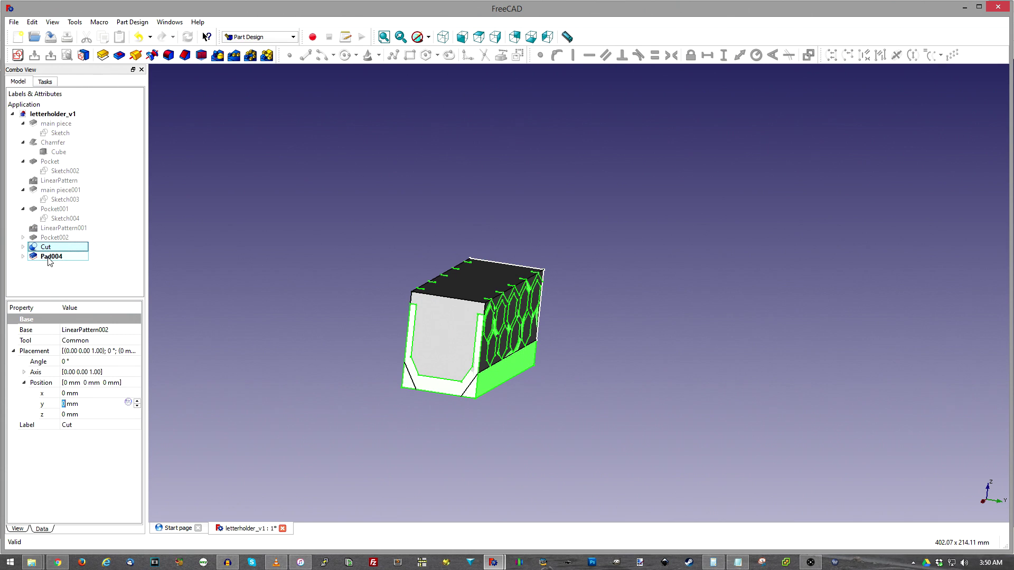
{"action": "left_click", "coordinate": [49, 257], "text": "ctrl"}
{"action": "left_click", "coordinate": [275, 37]}
Intersect Cut with Pad004 in the Part workbench, creating Common001, and inspect it from below.
{"action": "left_click", "coordinate": [248, 138]}
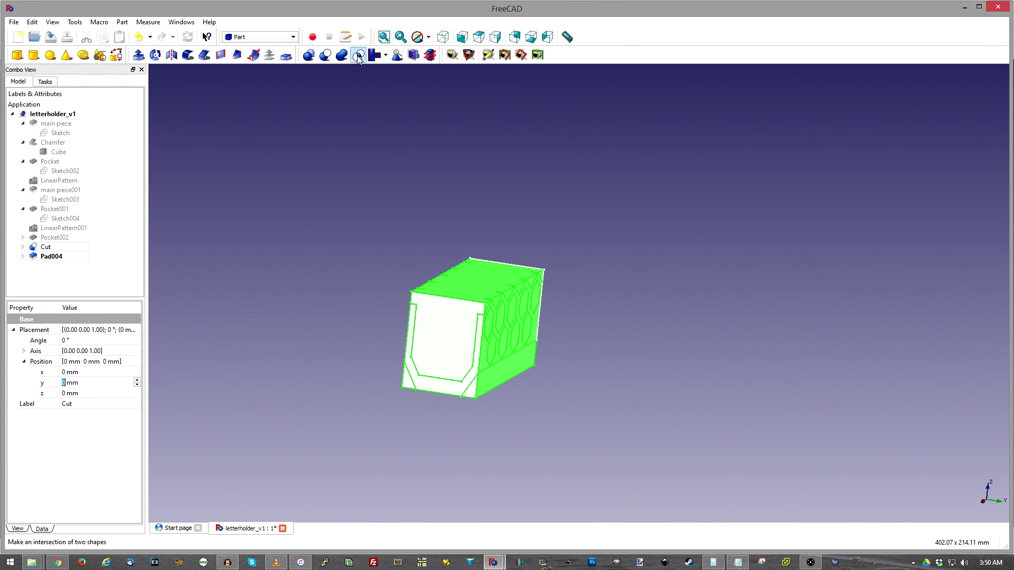
{"action": "left_click", "coordinate": [358, 57]}
{"action": "middle_click_drag", "start_coordinate": [750, 222], "coordinate": [491, 369]}
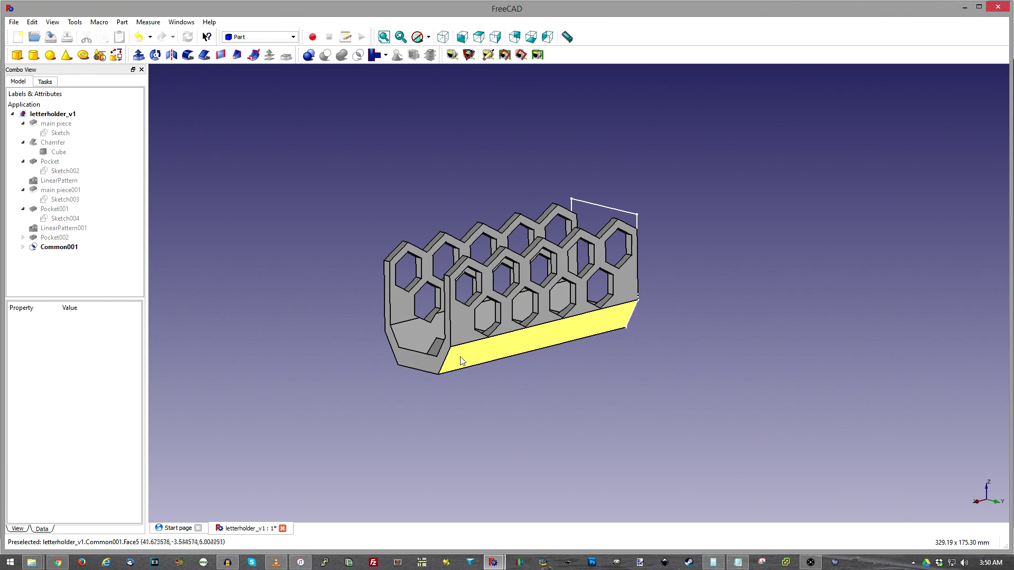
{"action": "middle_click_drag", "start_coordinate": [563, 339], "coordinate": [426, 260]}
{"action": "scroll", "coordinate": [425, 261], "scroll_direction": "up", "scroll_amount": 3}
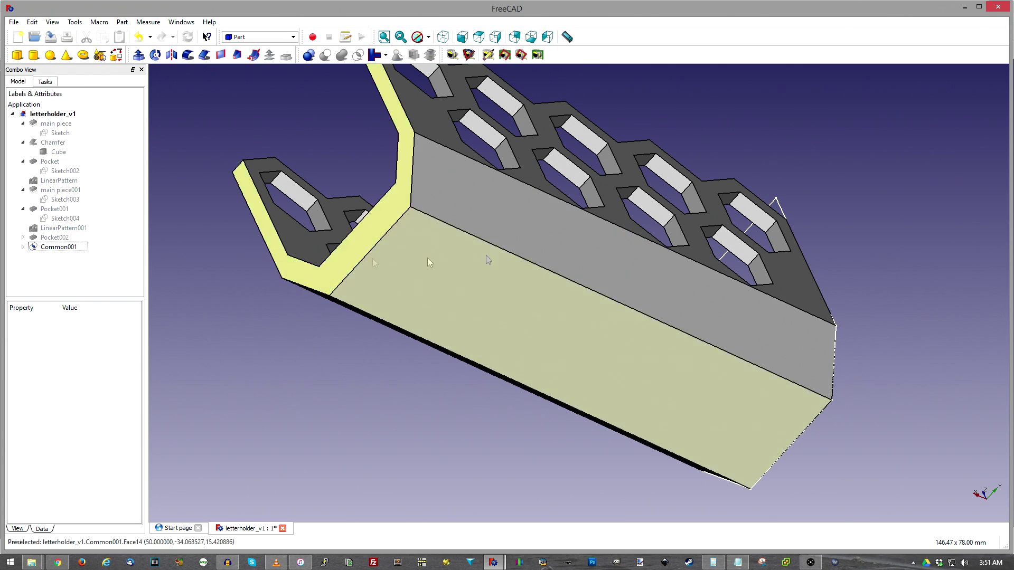
{"action": "scroll", "coordinate": [417, 219], "scroll_direction": "down", "scroll_amount": 4}
{"action": "scroll", "coordinate": [438, 233], "scroll_direction": "up", "scroll_amount": 3}
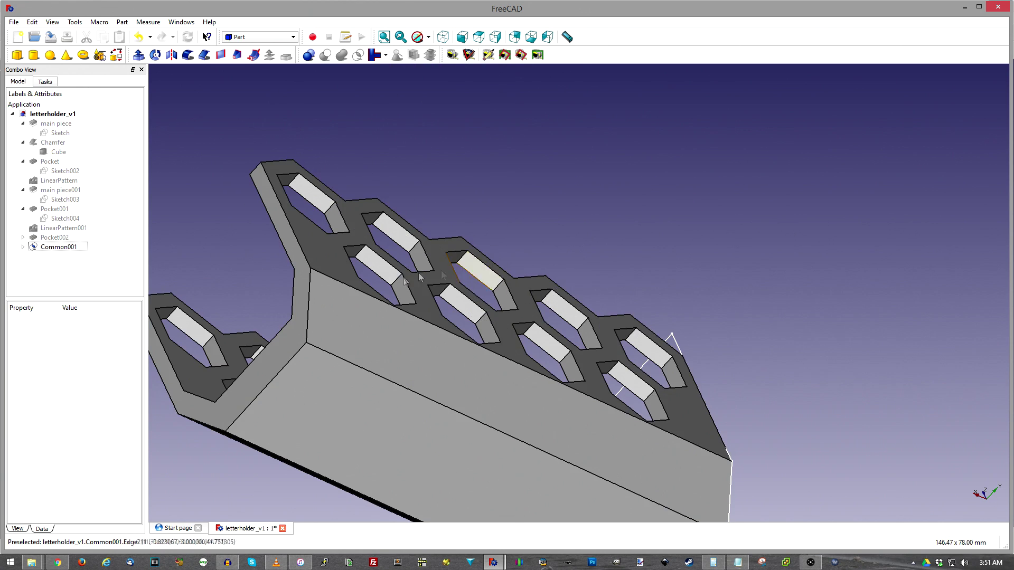
{"action": "scroll", "coordinate": [443, 235], "scroll_direction": "down", "scroll_amount": 3}
{"action": "left_click", "coordinate": [443, 296]}
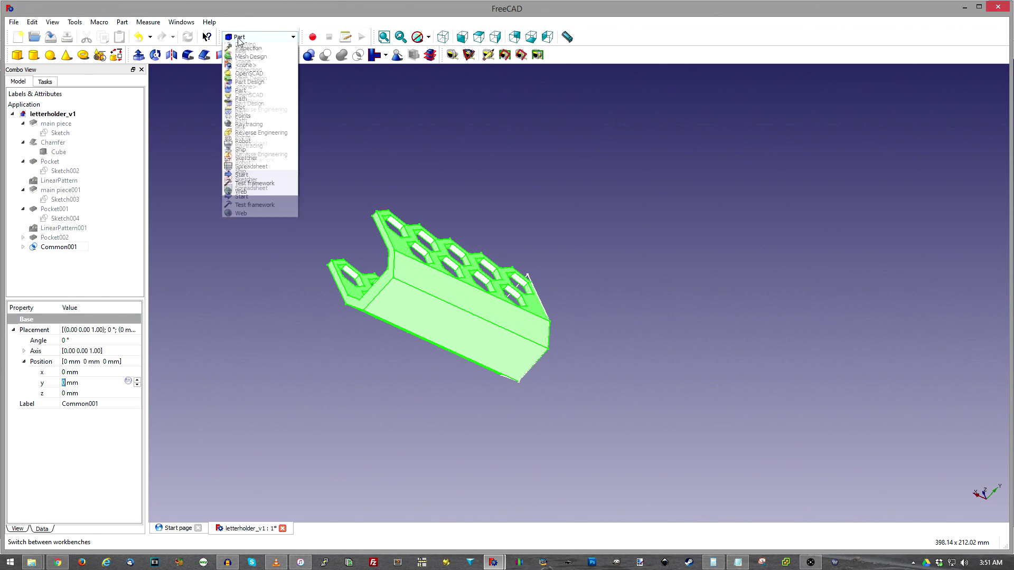
In Part Design, sketch a regular hexagon on the holder and dimension its horizontal position.
{"action": "left_click", "coordinate": [248, 127]}
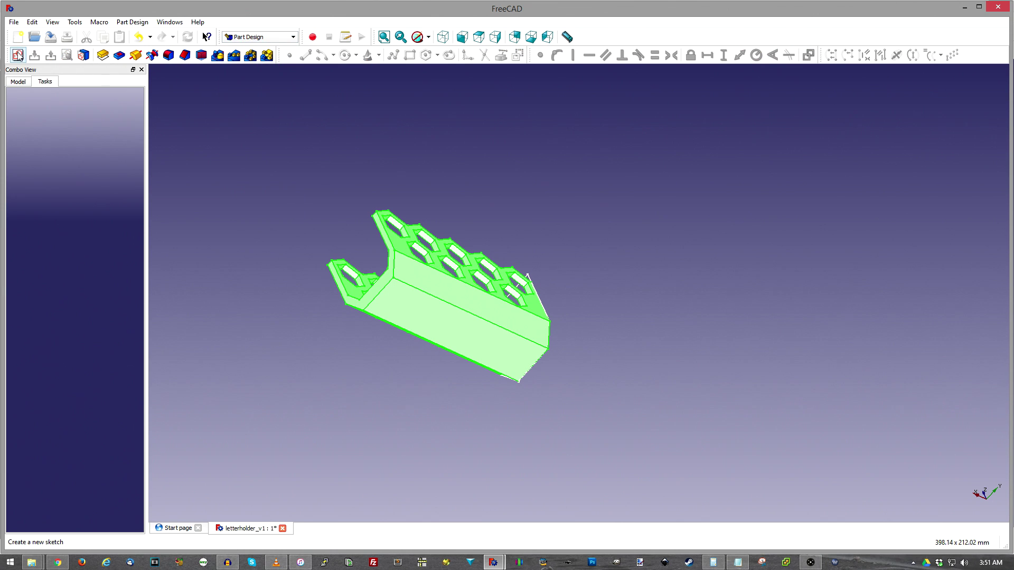
{"action": "left_click", "coordinate": [18, 55]}
{"action": "left_click", "coordinate": [480, 324]}
{"action": "left_click", "coordinate": [437, 55]}
{"action": "left_click", "coordinate": [449, 100]}
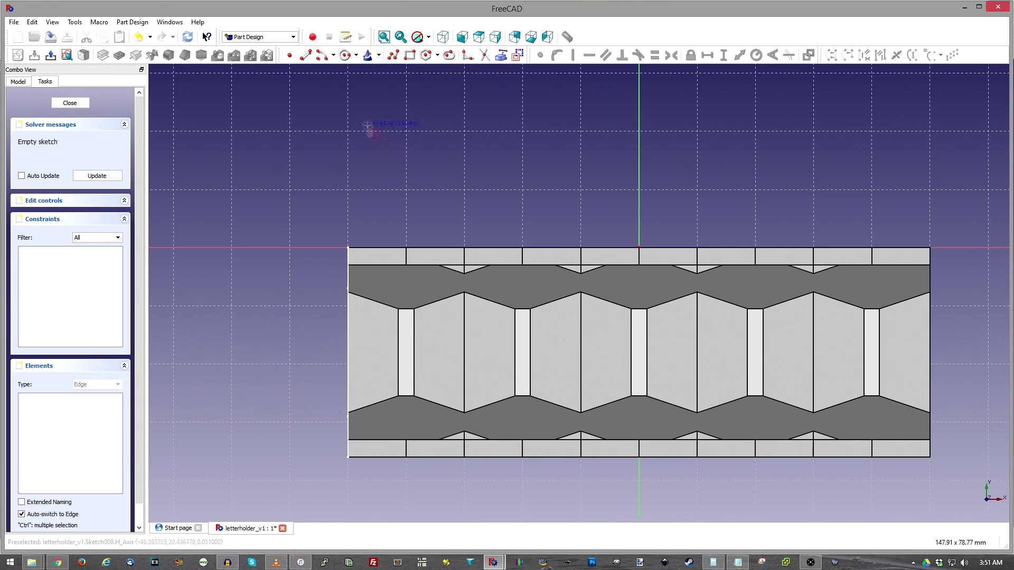
{"action": "left_click", "coordinate": [389, 161]}
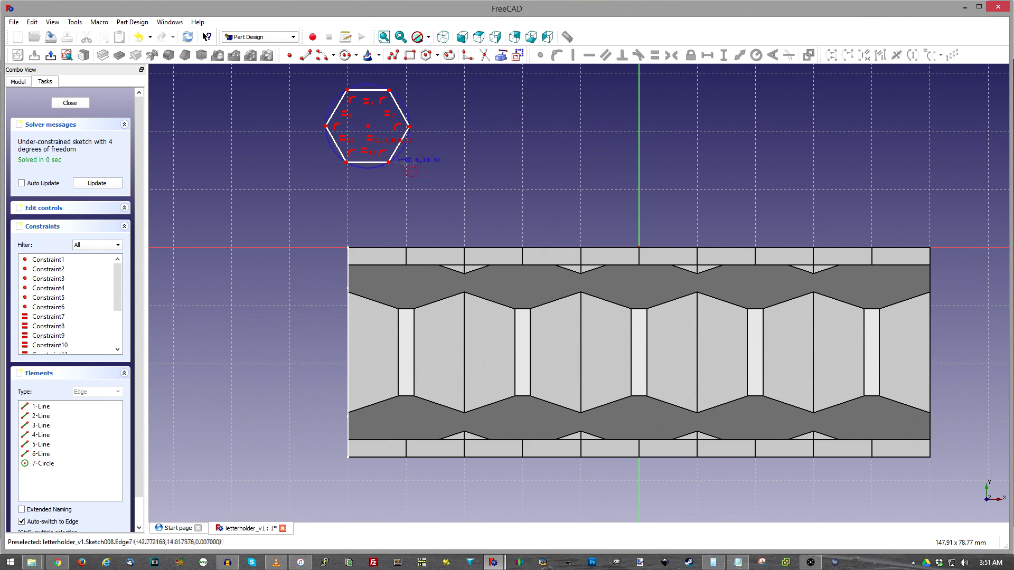
{"action": "left_click", "coordinate": [370, 162]}
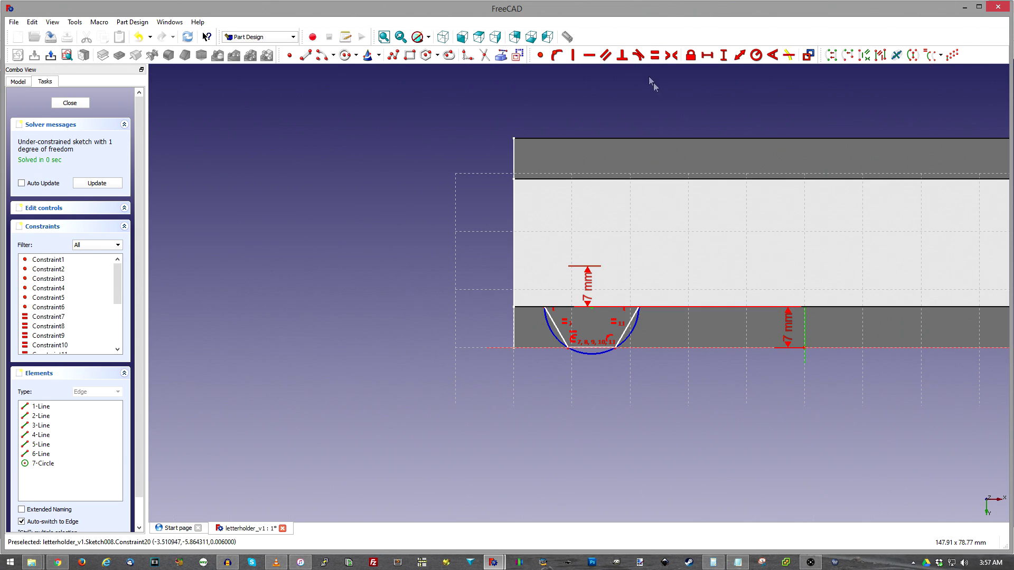
{"action": "left_click", "coordinate": [706, 54]}
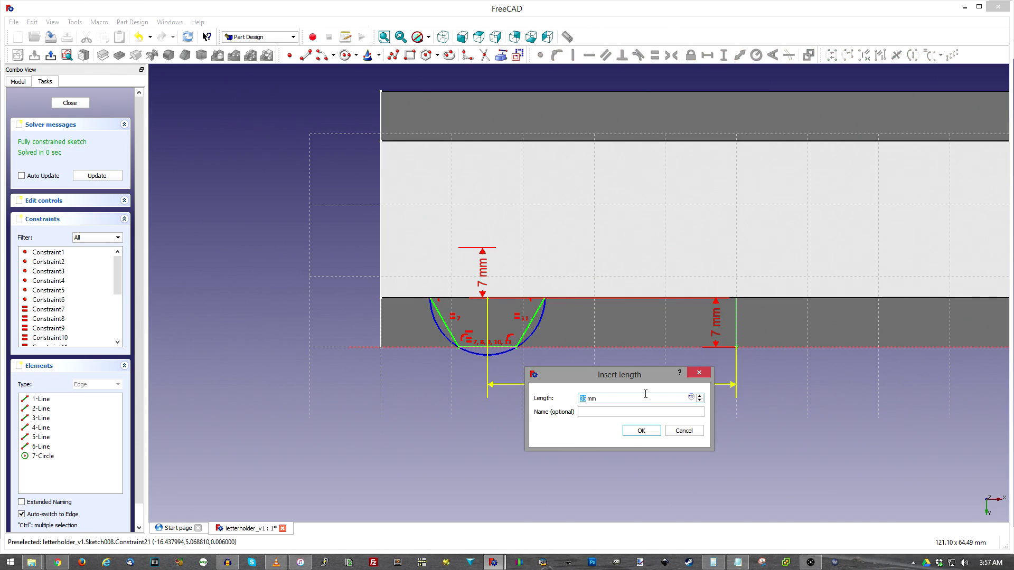
{"action": "key", "text": "Return"}
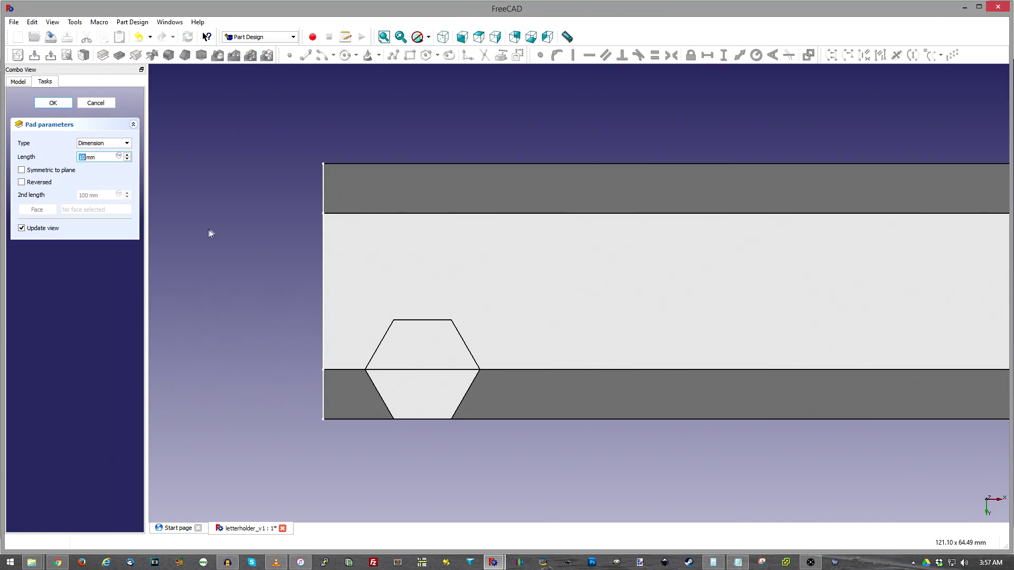
Orbit and zoom around the new hexagonal foot and the Common001 holder.
{"action": "middle_click_drag", "start_coordinate": [211, 231], "coordinate": [274, 176]}
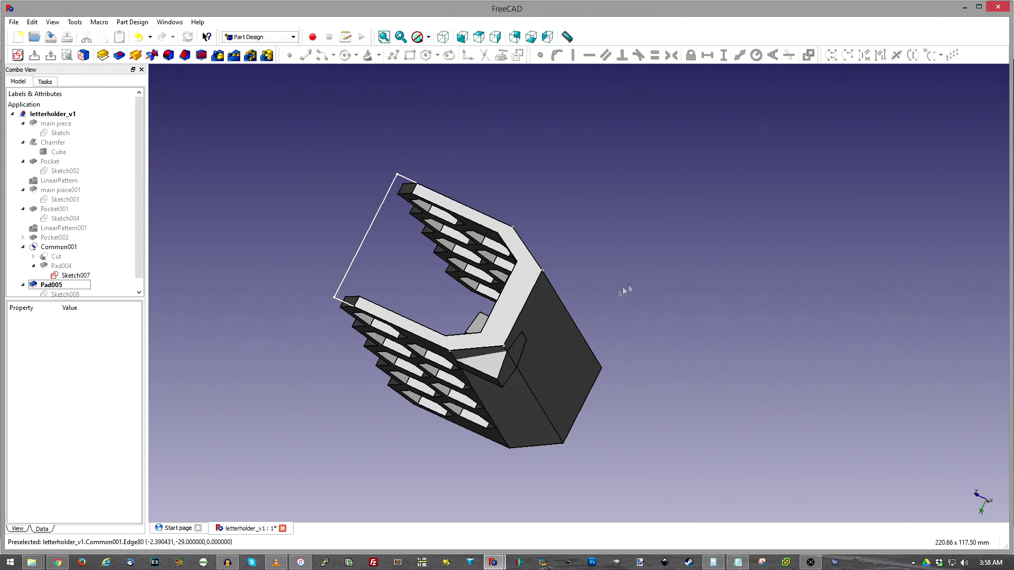
{"action": "middle_click_drag", "start_coordinate": [625, 290], "coordinate": [549, 312]}
{"action": "left_click", "coordinate": [368, 361]}
{"action": "scroll", "coordinate": [557, 342], "scroll_direction": "up", "scroll_amount": 3}
{"action": "scroll", "coordinate": [578, 329], "scroll_direction": "down", "scroll_amount": 8}
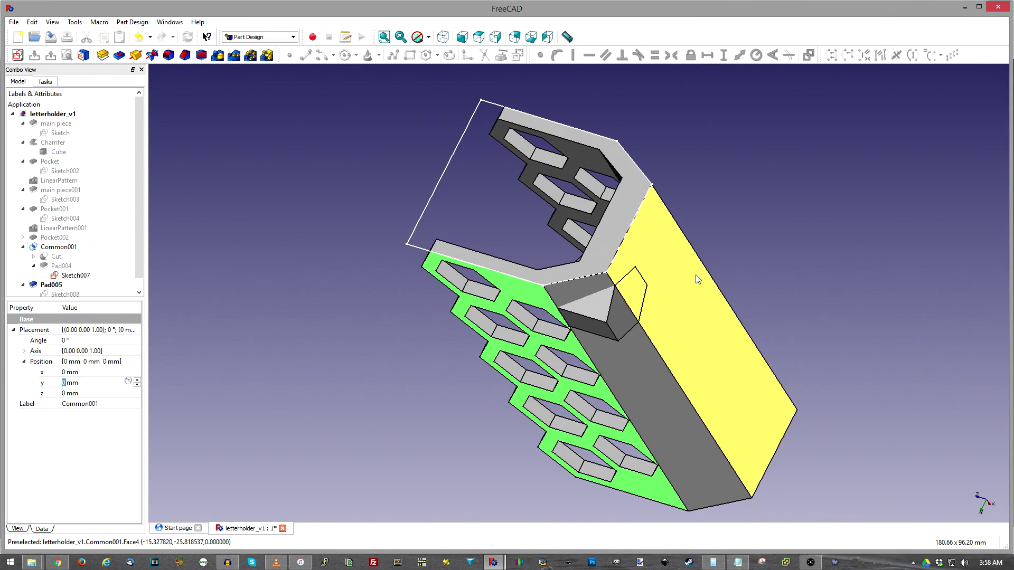
{"action": "scroll", "coordinate": [602, 370], "scroll_direction": "down", "scroll_amount": 5}
{"action": "scroll", "coordinate": [605, 338], "scroll_direction": "up", "scroll_amount": 3}
{"action": "middle_click_drag", "start_coordinate": [605, 340], "coordinate": [760, 323]}
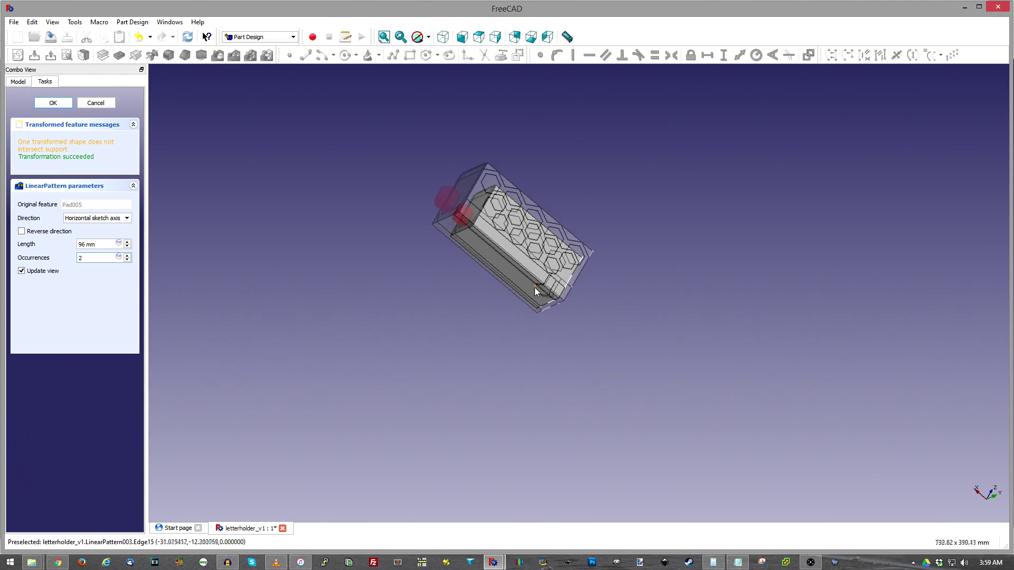
Select the Pad005 hexagonal foot in the model tree.
{"action": "scroll", "coordinate": [535, 291], "scroll_direction": "up", "scroll_amount": 5}
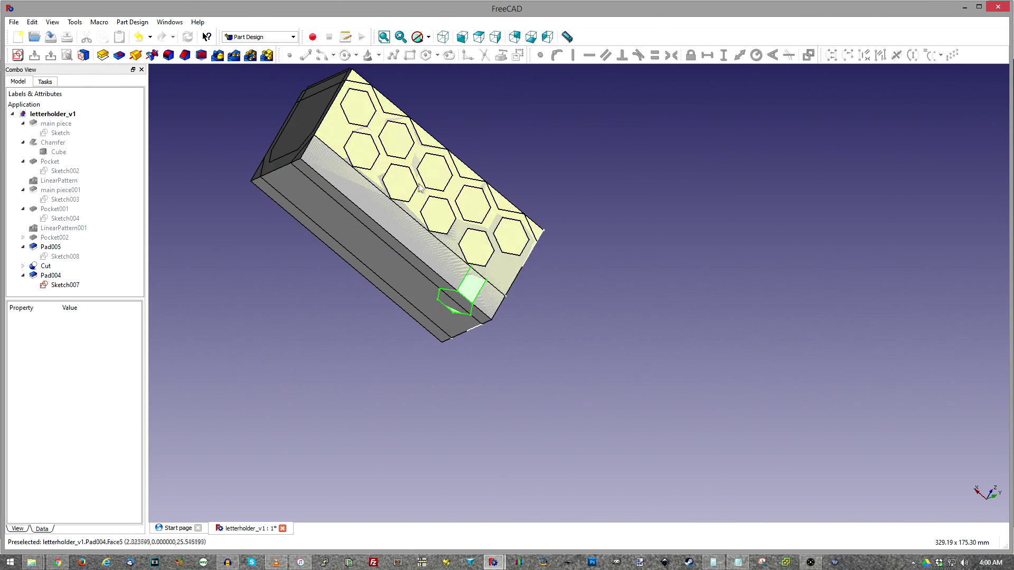
{"action": "scroll", "coordinate": [401, 222], "scroll_direction": "down", "scroll_amount": 3}
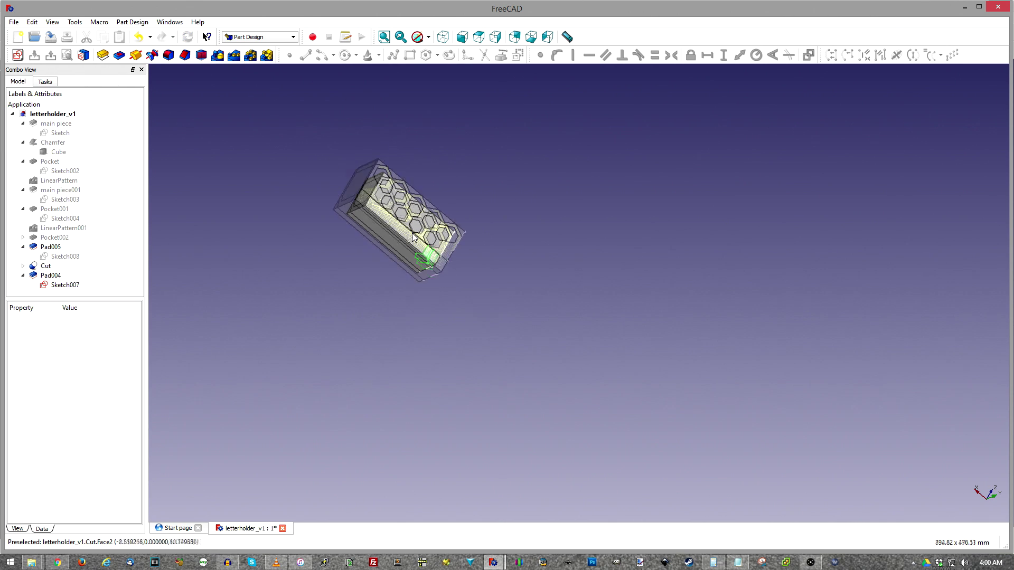
{"action": "left_click", "coordinate": [43, 272]}
{"action": "left_click", "coordinate": [55, 266]}
{"action": "left_click", "coordinate": [50, 248]}
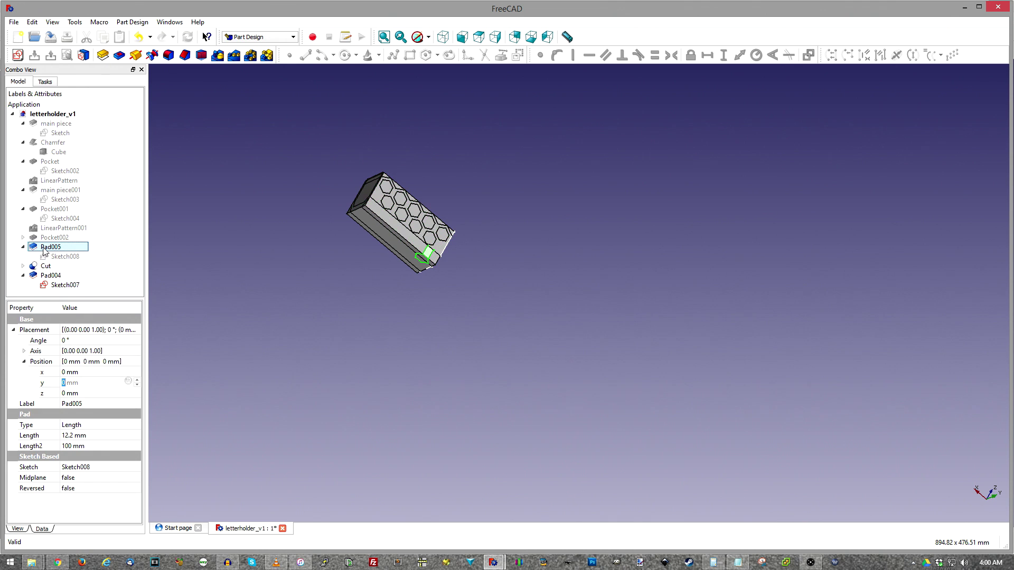
{"action": "scroll", "coordinate": [319, 210], "scroll_direction": "up", "scroll_amount": 3}
{"action": "scroll", "coordinate": [704, 234], "scroll_direction": "up", "scroll_amount": 2}
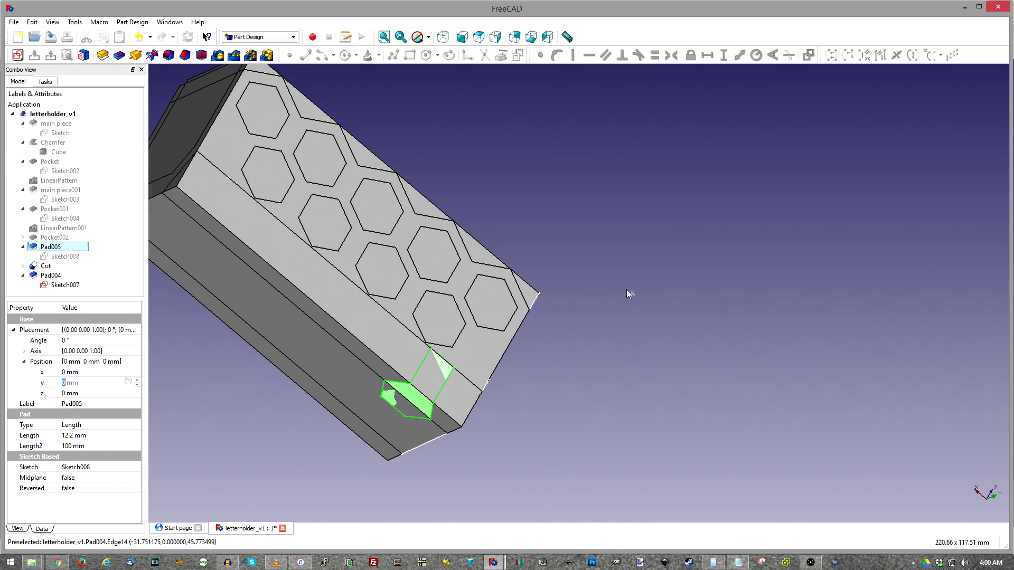
{"action": "scroll", "coordinate": [626, 289], "scroll_direction": "down", "scroll_amount": 3}
{"action": "scroll", "coordinate": [525, 315], "scroll_direction": "up", "scroll_amount": 3}
Copy and paste Pad005 to create a duplicate foot, Pad006.
{"action": "key", "text": "ctrl+c"}
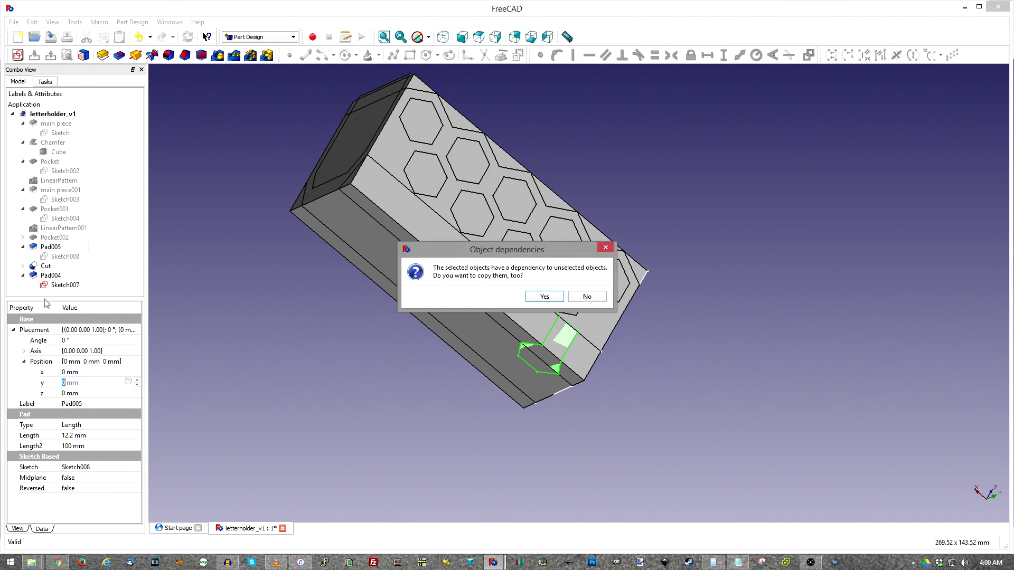
{"action": "key", "text": "Return"}
{"action": "key", "text": "ctrl+v"}
Edit Pad006's y placement position and view the whole model.
{"action": "left_click", "coordinate": [80, 294]}
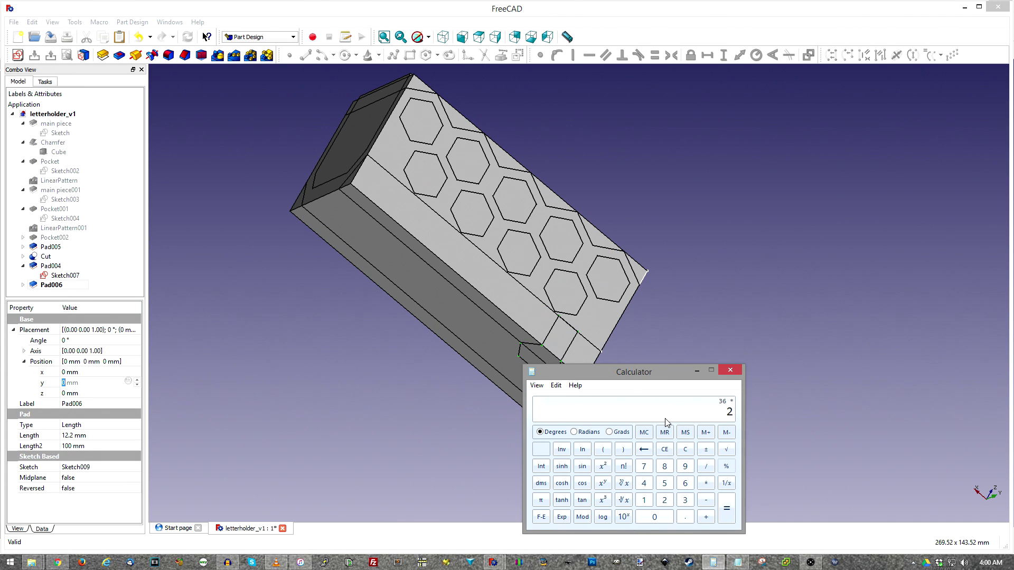
{"action": "left_click_drag", "start_coordinate": [650, 371], "coordinate": [755, 371]}
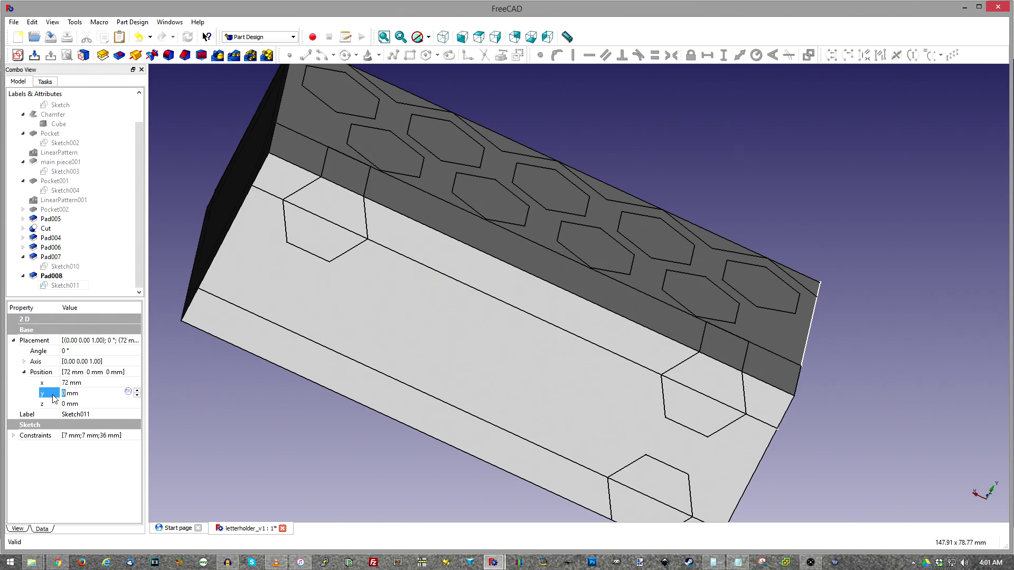
{"action": "scroll", "coordinate": [523, 227], "scroll_direction": "down", "scroll_amount": 5}
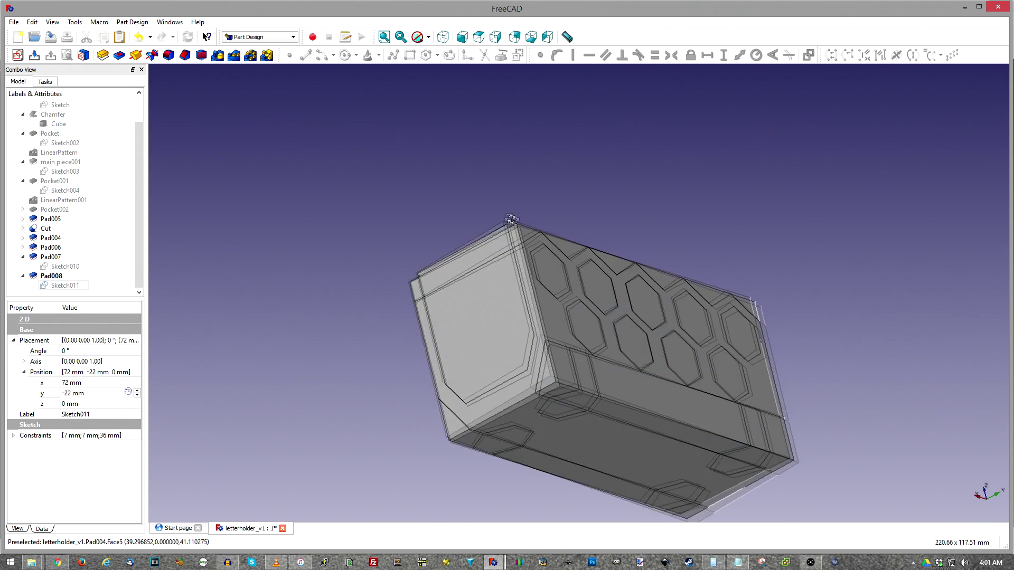
{"action": "middle_click_drag", "start_coordinate": [522, 227], "coordinate": [521, 226]}
{"action": "scroll", "coordinate": [553, 231], "scroll_direction": "down", "scroll_amount": 2}
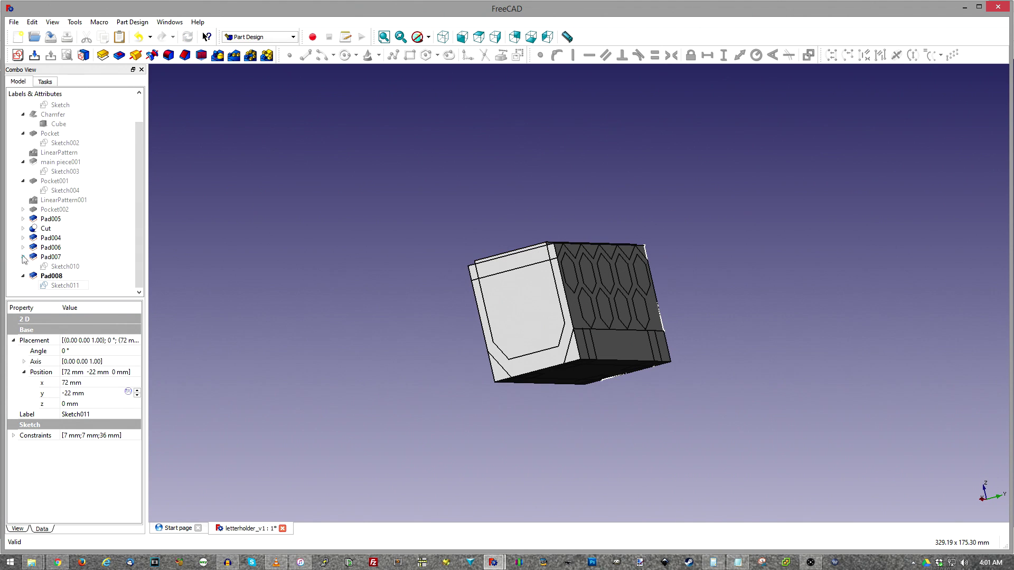
{"action": "scroll", "coordinate": [108, 272], "scroll_direction": "up", "scroll_amount": 1}
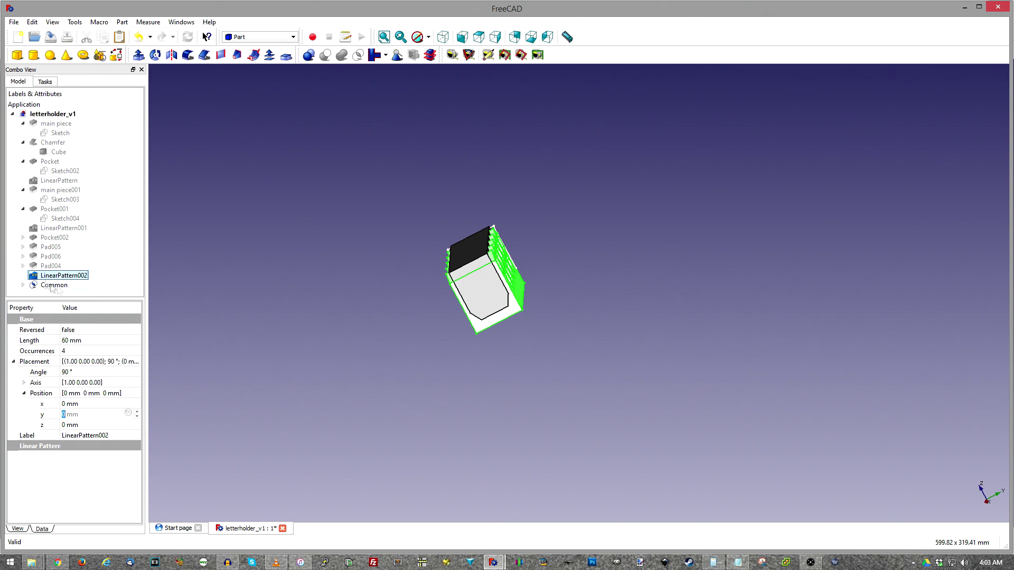
Union Pad005–Pad008 and LinearPattern002 into a single Fusion solid.
{"action": "scroll", "coordinate": [376, 269], "scroll_direction": "up", "scroll_amount": 3}
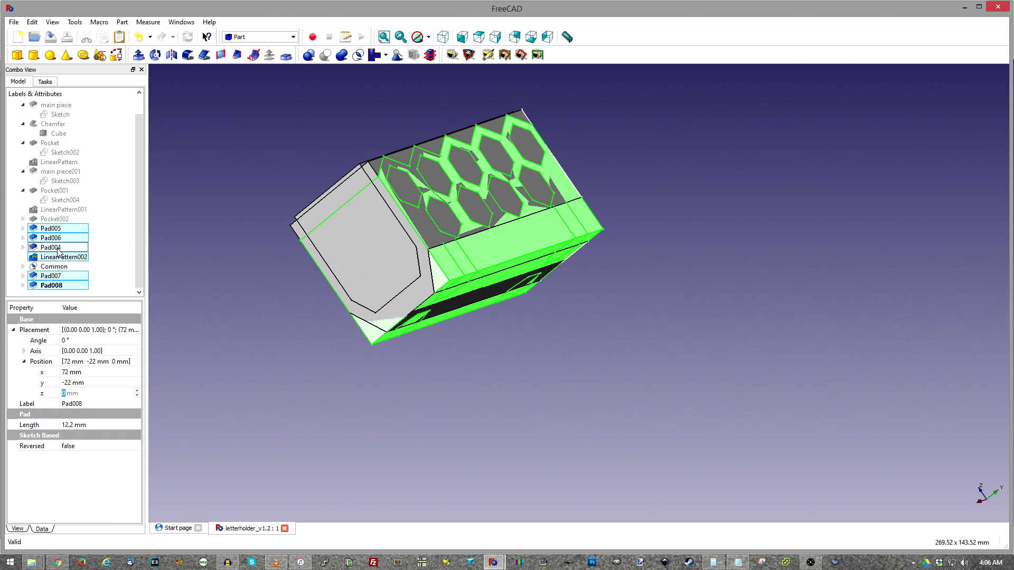
{"action": "left_click", "coordinate": [340, 54]}
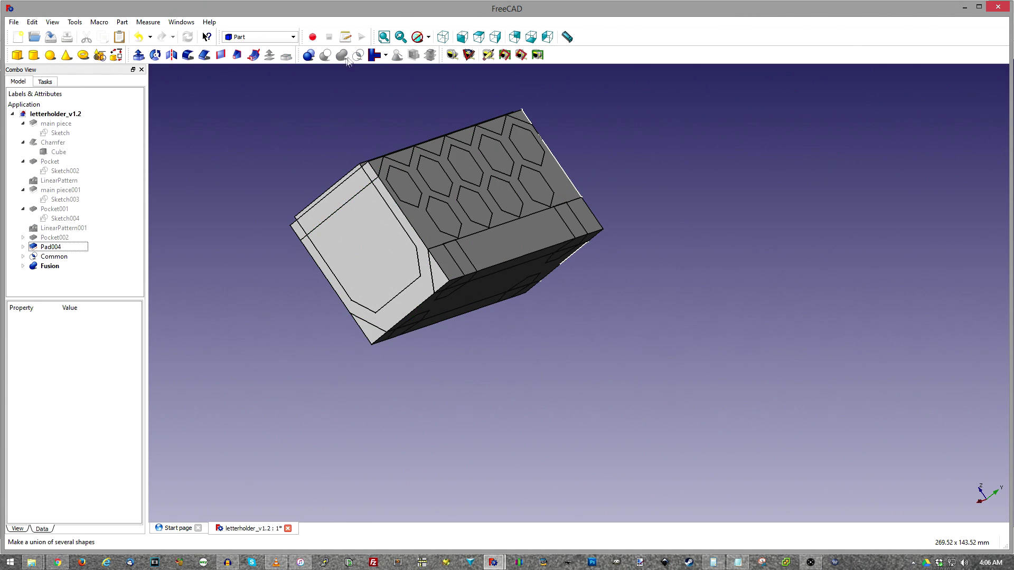
Undo the union and intersect Pad004 with LinearPattern002 instead.
{"action": "key", "text": "ctrl+z"}
{"action": "left_click", "coordinate": [359, 55]}
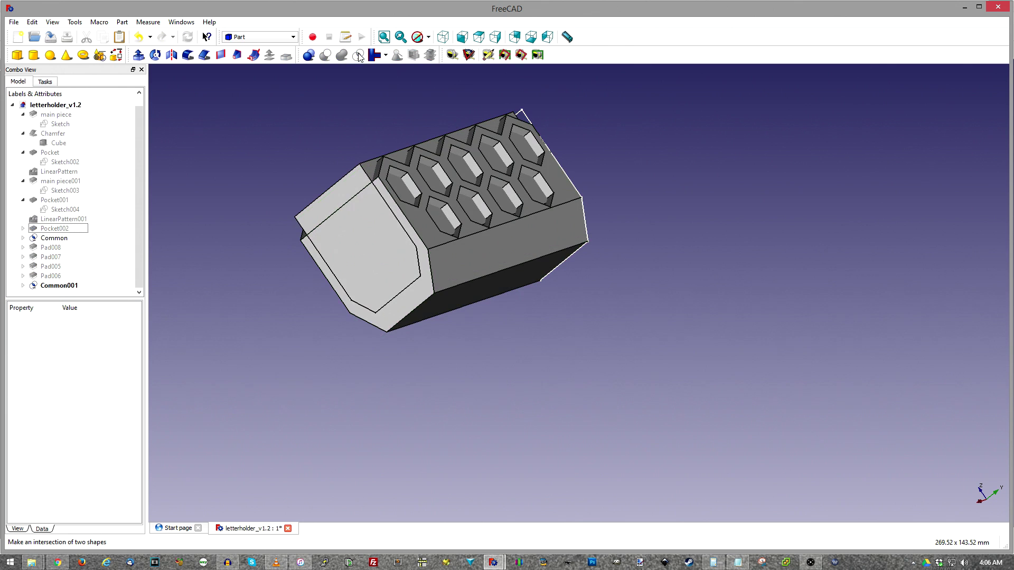
{"action": "left_click", "coordinate": [58, 287]}
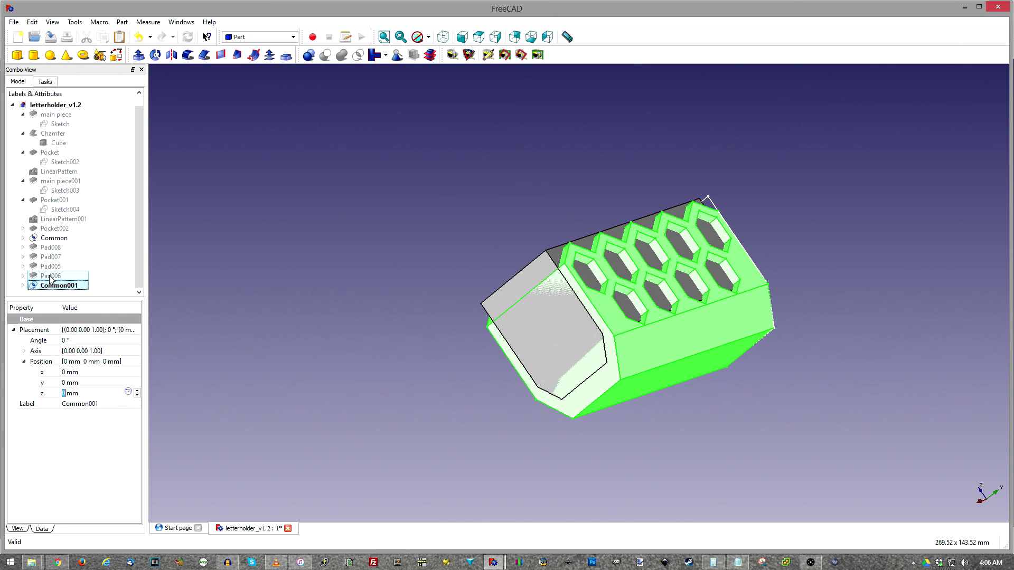
Fuse the foot pads with Common001 into a Fusion solid.
{"action": "left_click", "coordinate": [50, 247]}
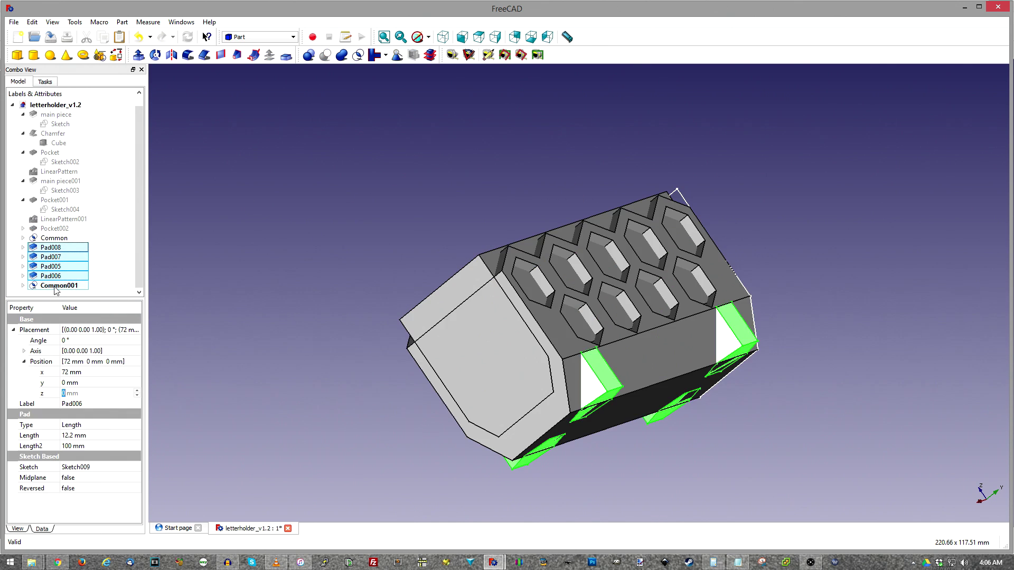
{"action": "left_click", "coordinate": [55, 288], "text": "shift"}
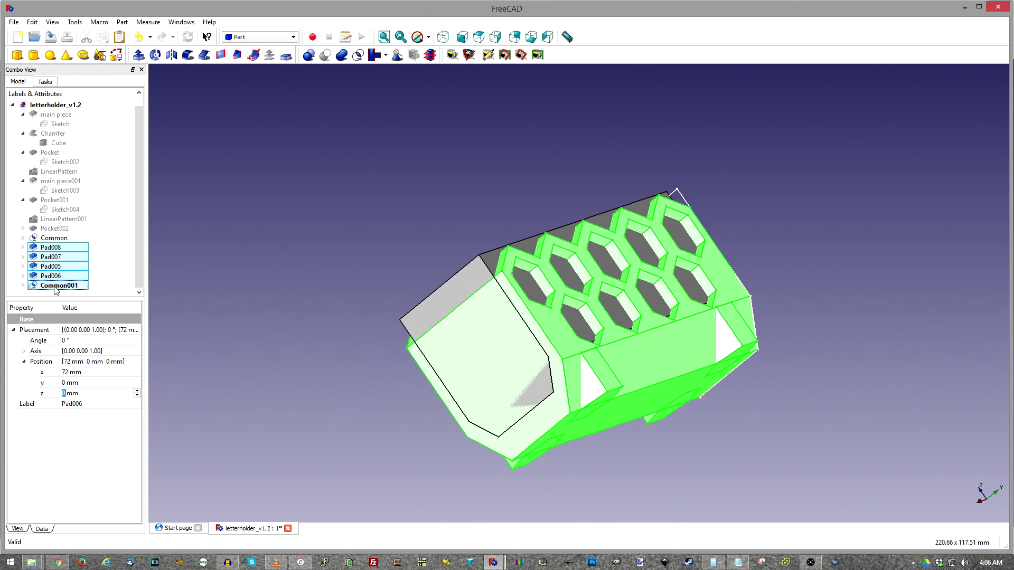
{"action": "left_click", "coordinate": [342, 56]}
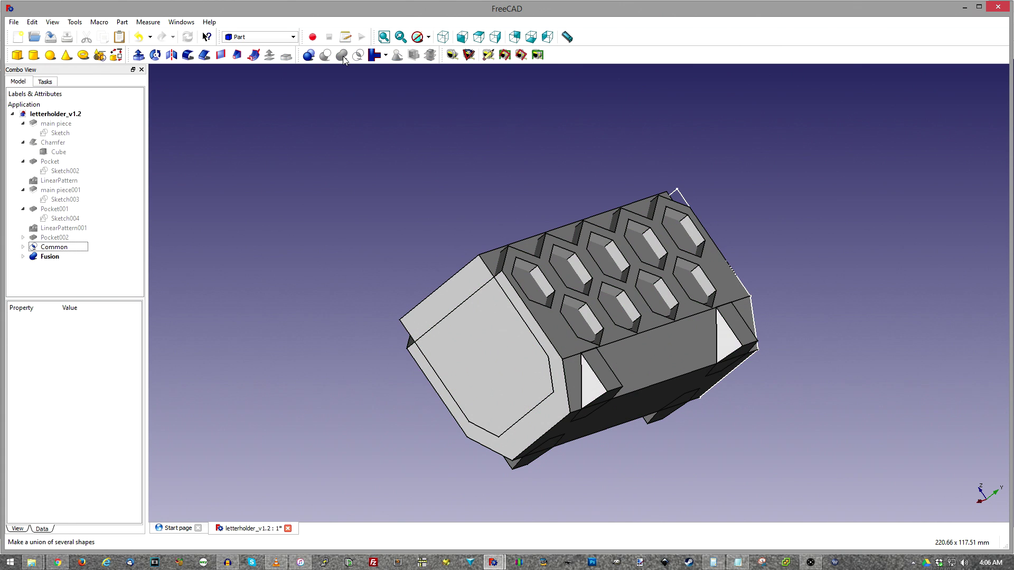
Cut Common from Fusion to hollow the footed holder into a hexagon-walled rack.
{"action": "left_click", "coordinate": [53, 248]}
{"action": "left_click", "coordinate": [50, 257]}
{"action": "left_click", "coordinate": [51, 247]}
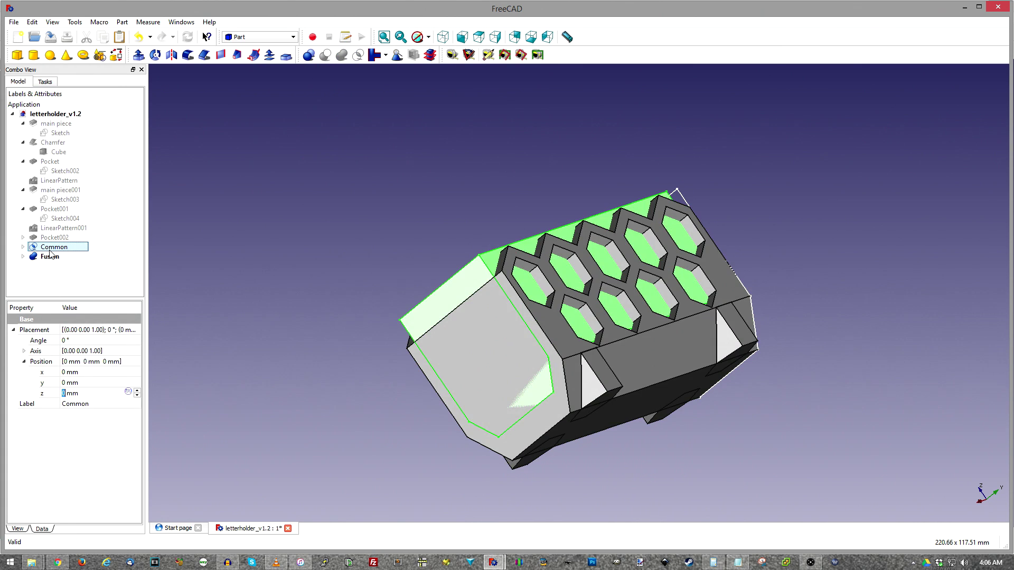
{"action": "left_click", "coordinate": [51, 258]}
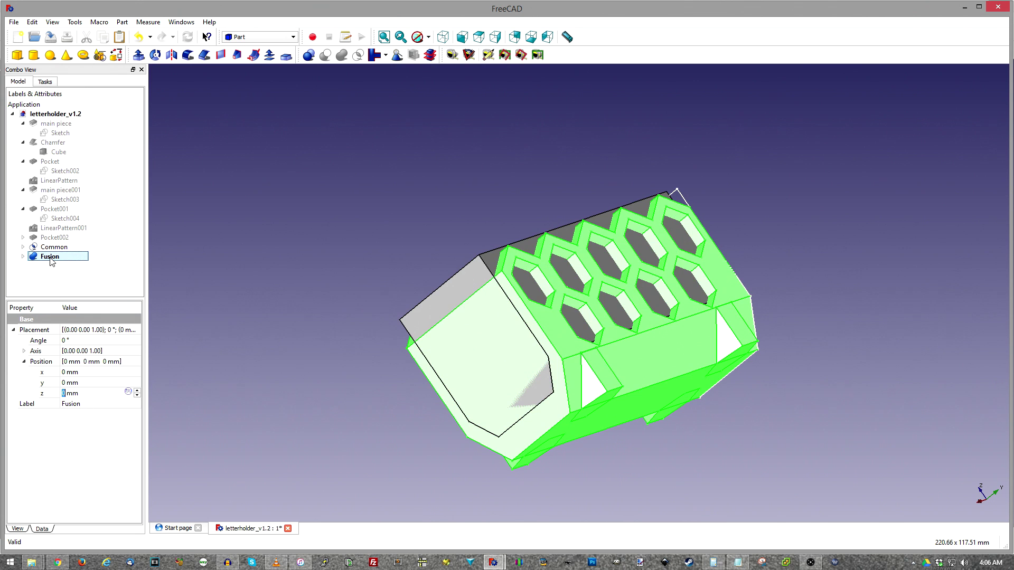
{"action": "left_click", "coordinate": [52, 249], "text": "ctrl"}
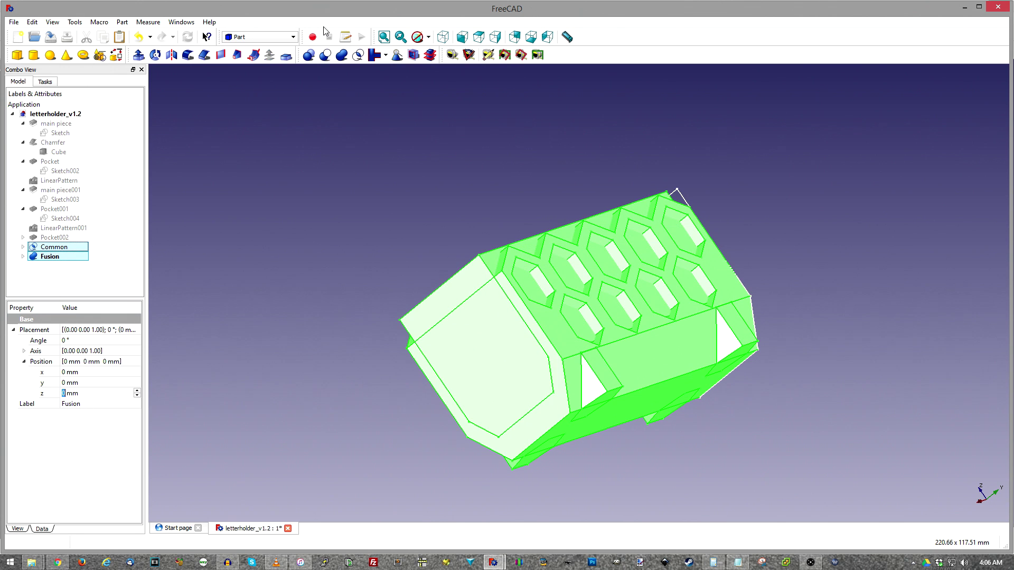
{"action": "left_click", "coordinate": [324, 55]}
{"action": "middle_click_drag", "start_coordinate": [414, 130], "coordinate": [496, 163]}
{"action": "key", "text": "3"}
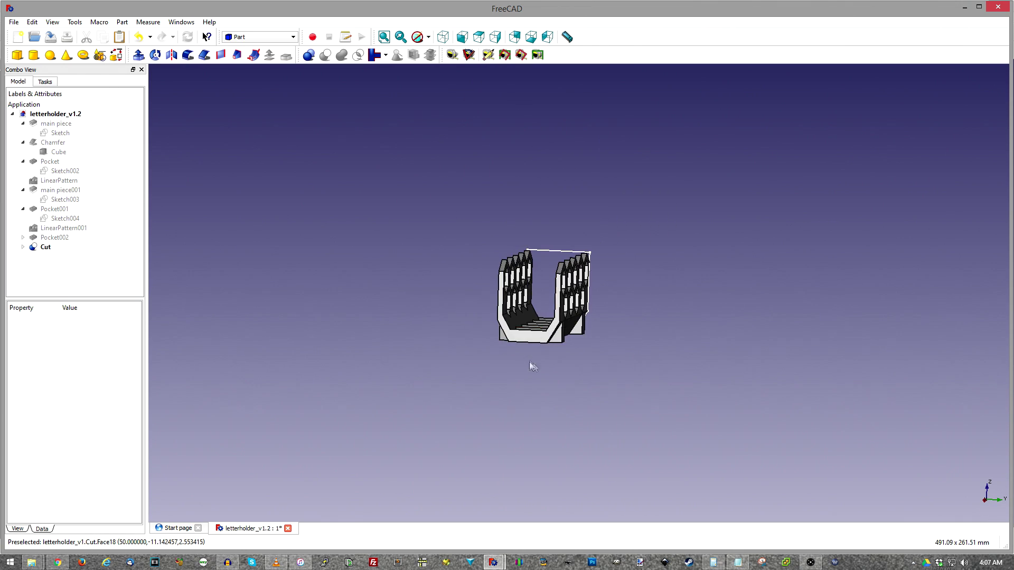
{"action": "scroll", "coordinate": [529, 362], "scroll_direction": "up", "scroll_amount": 3}
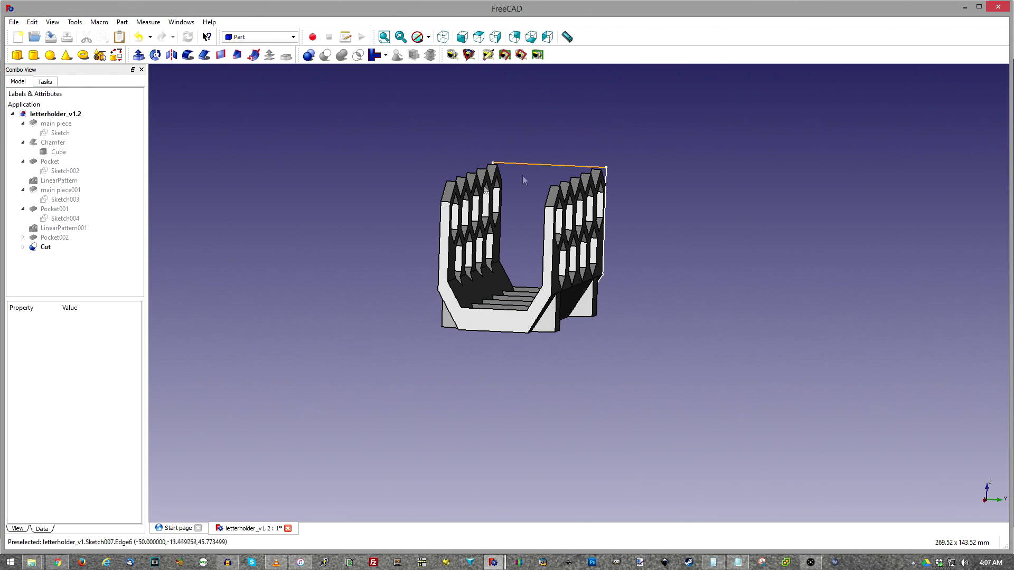
{"action": "middle_click_drag", "start_coordinate": [581, 334], "coordinate": [575, 302]}
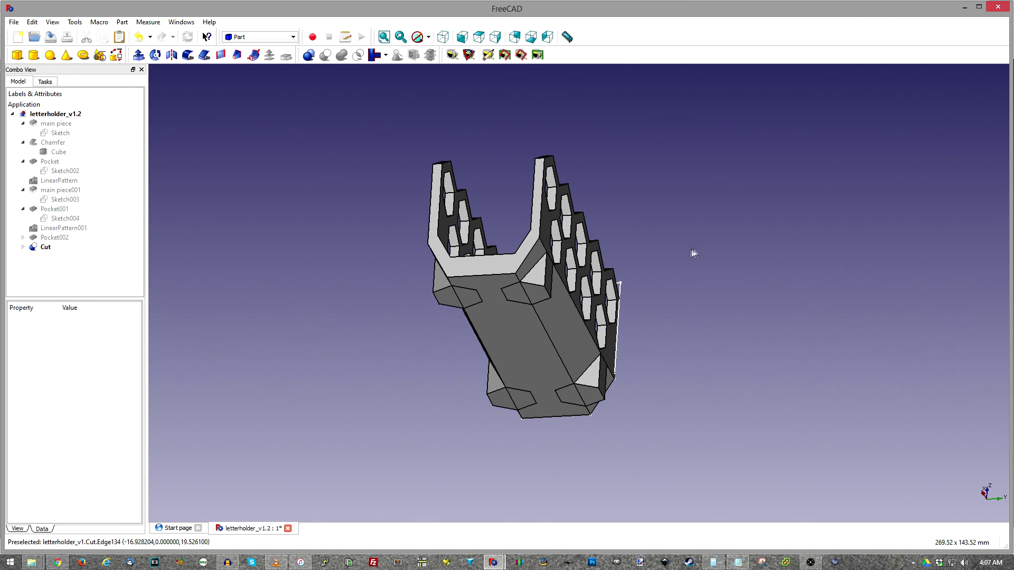
{"action": "middle_click_drag", "start_coordinate": [615, 226], "coordinate": [695, 248]}
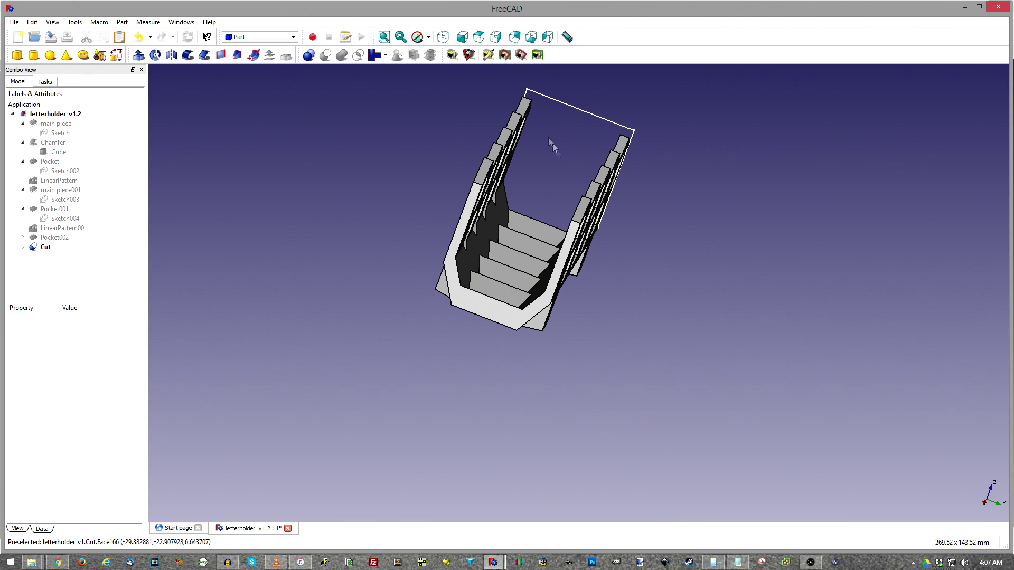
{"action": "middle_click_drag", "start_coordinate": [680, 274], "coordinate": [545, 439]}
{"action": "scroll", "coordinate": [541, 406], "scroll_direction": "up", "scroll_amount": 3}
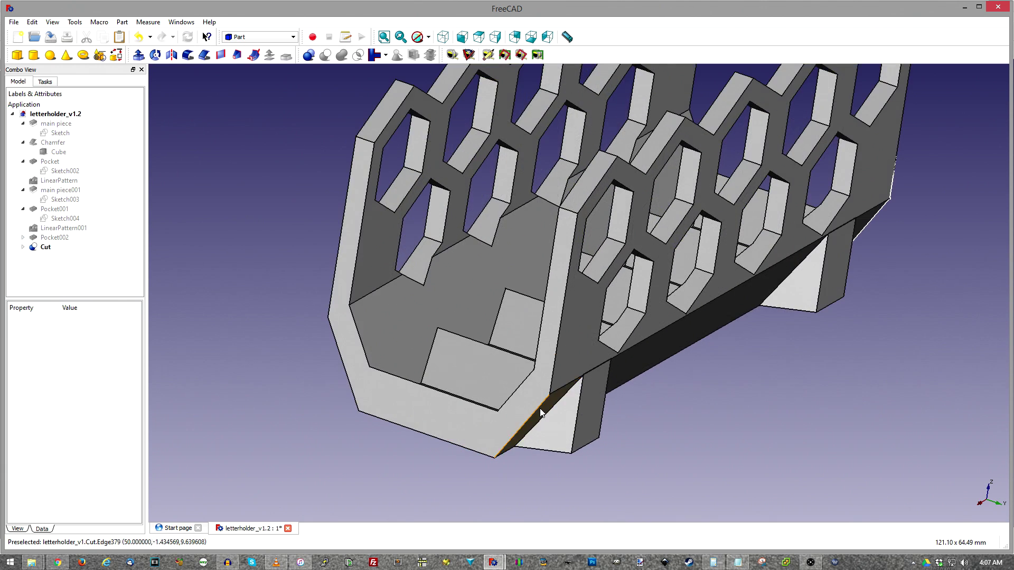
{"action": "scroll", "coordinate": [541, 406], "scroll_direction": "down", "scroll_amount": 5}
{"action": "middle_click_drag", "start_coordinate": [405, 290], "coordinate": [464, 315]}
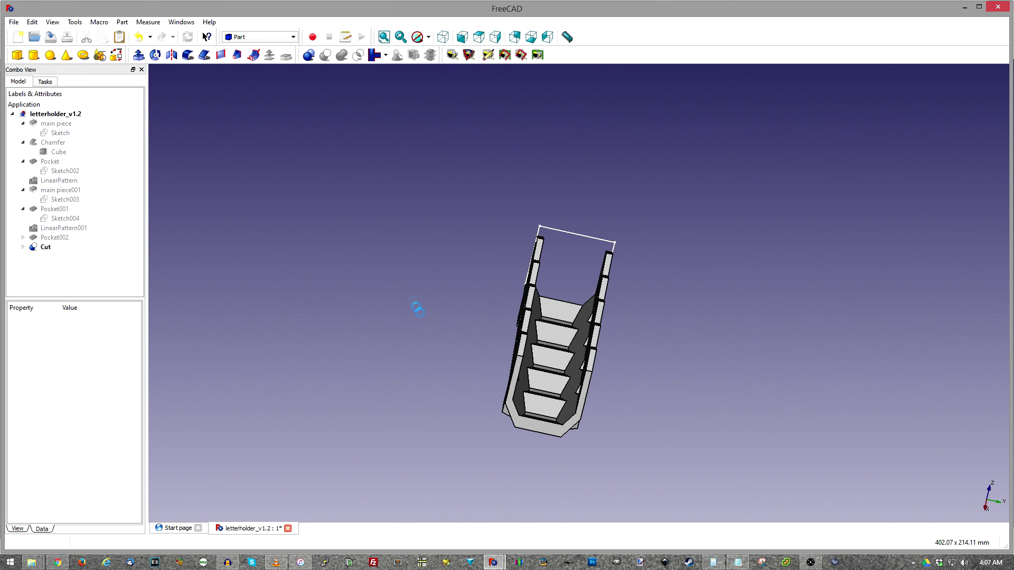
Try File > Export with nothing selected and dismiss the No selection warning.
{"action": "left_click", "coordinate": [14, 22]}
{"action": "left_click", "coordinate": [27, 155]}
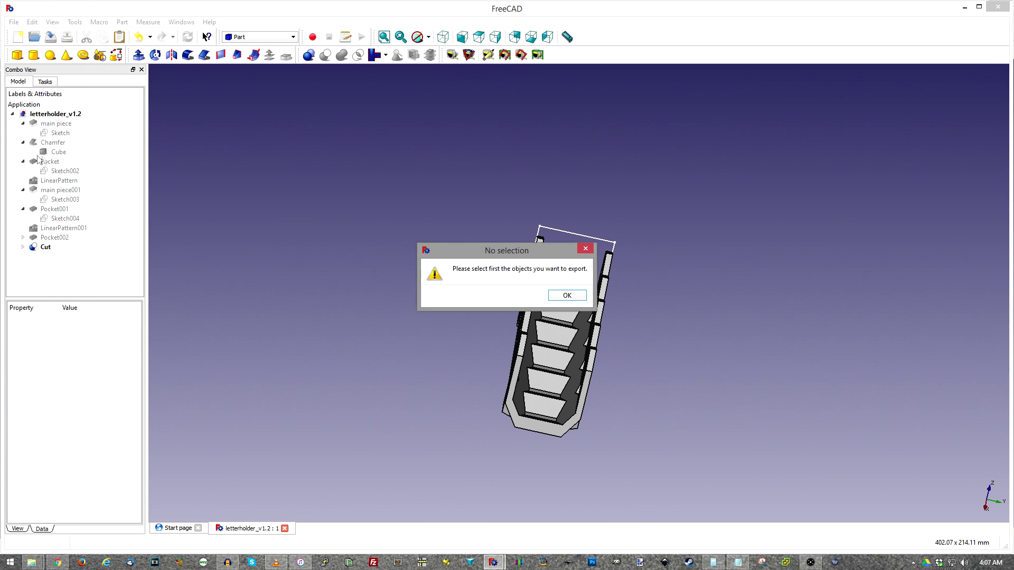
{"action": "left_click", "coordinate": [566, 296]}
Select the Cut solid in the tree, start File > Export, and open the Save as type list.
{"action": "left_click", "coordinate": [45, 247]}
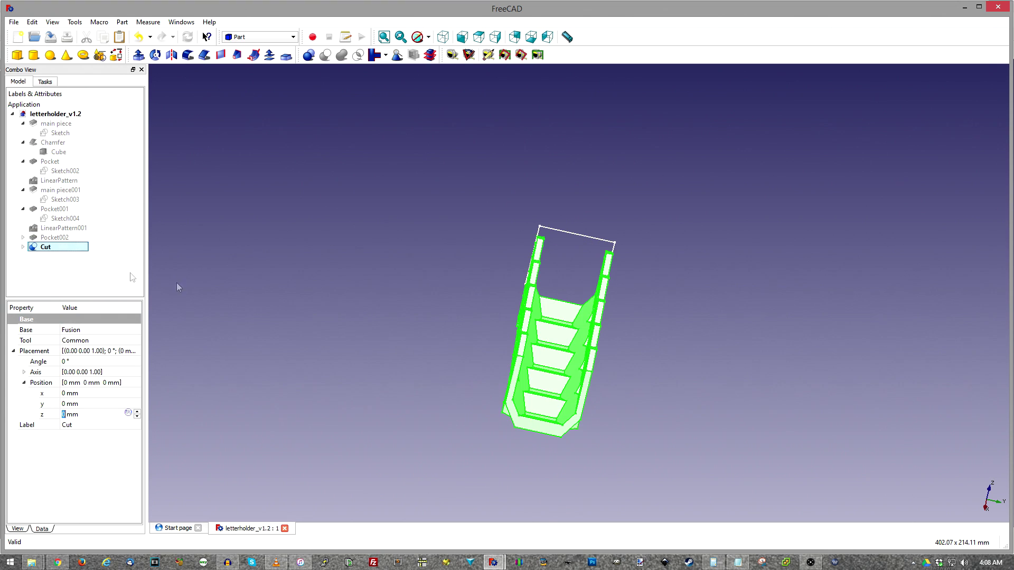
{"action": "middle_click_drag", "start_coordinate": [177, 284], "coordinate": [588, 294]}
{"action": "left_click", "coordinate": [591, 294]}
{"action": "left_click", "coordinate": [14, 22]}
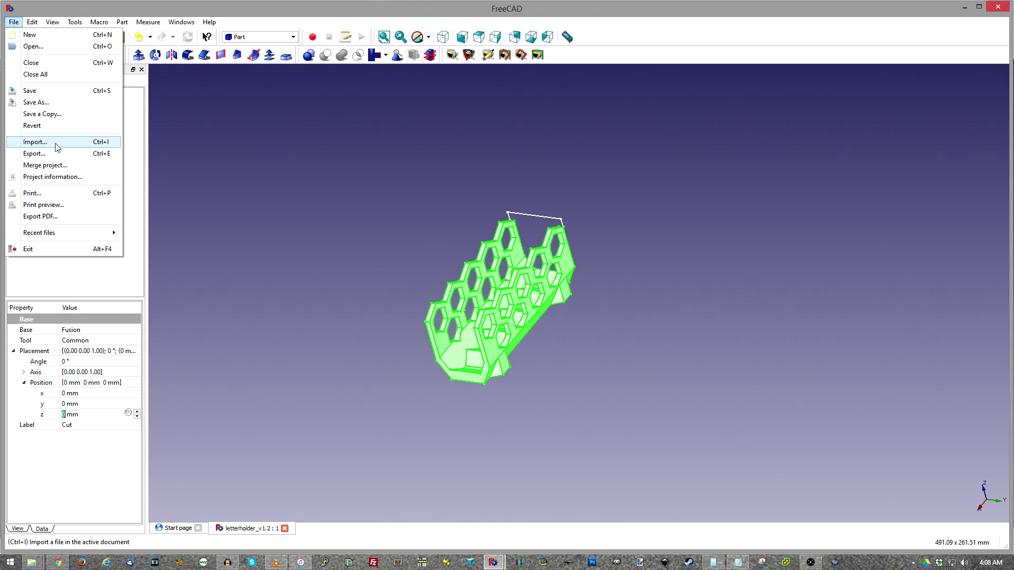
{"action": "left_click", "coordinate": [42, 153]}
{"action": "left_click", "coordinate": [136, 358]}
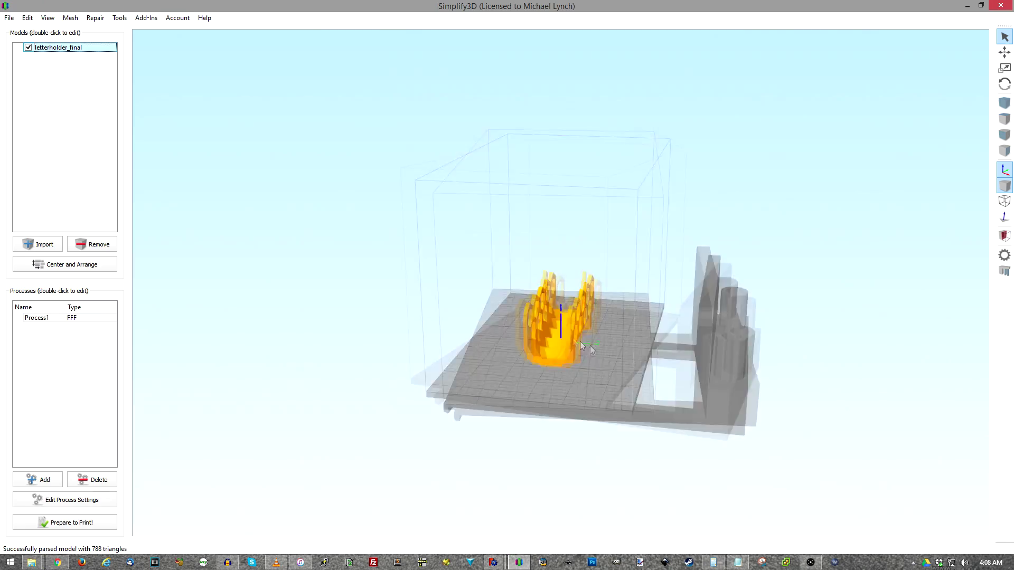
Orbit the sliced letter holder preview to inspect the front, the hexagon-patterned face and the top-down toolpaths.
{"action": "left_click_drag", "start_coordinate": [590, 345], "coordinate": [701, 410]}
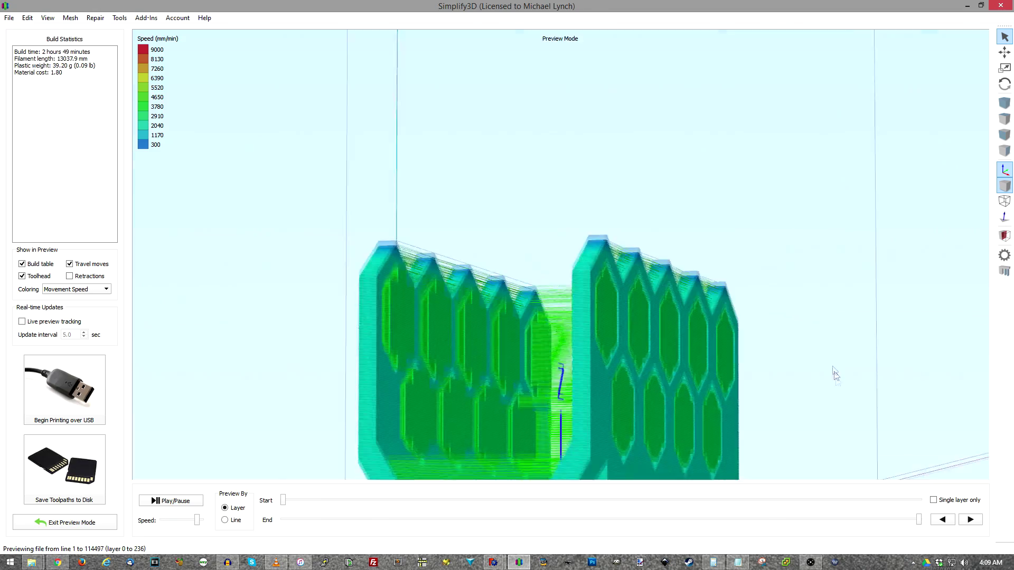
{"action": "left_click_drag", "start_coordinate": [833, 373], "coordinate": [635, 256]}
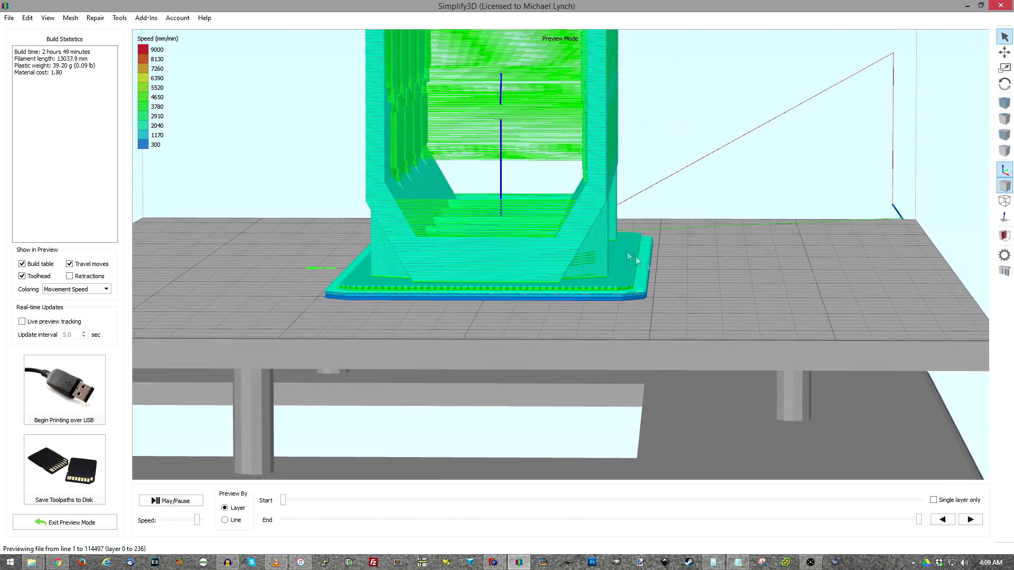
{"action": "left_click_drag", "start_coordinate": [590, 222], "coordinate": [340, 267]}
{"action": "left_click_drag", "start_coordinate": [889, 270], "coordinate": [546, 238]}
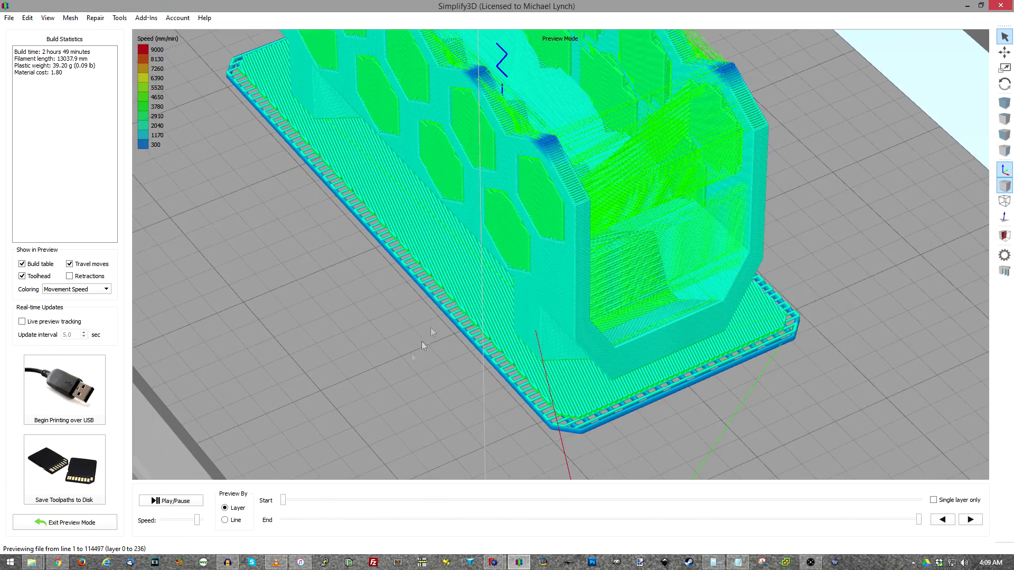
{"action": "left_click_drag", "start_coordinate": [421, 341], "coordinate": [610, 305]}
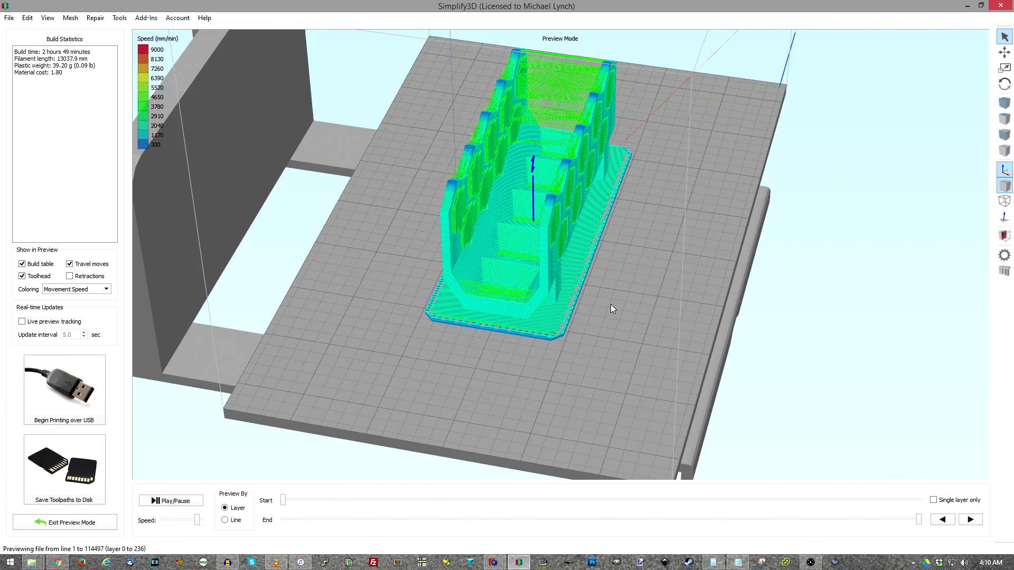